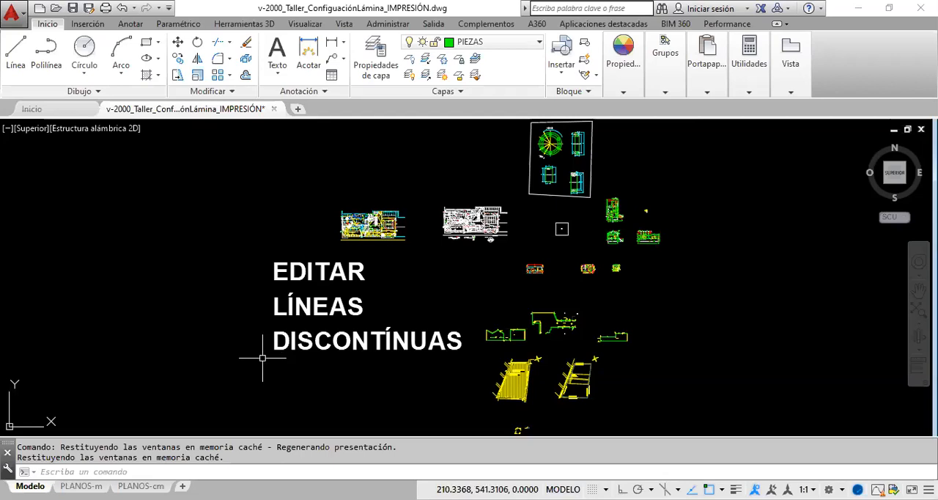
- Examine the flange's front view and section in the framed group of mechanical parts
{"action": "mouse_move", "coordinate": [408, 341]}
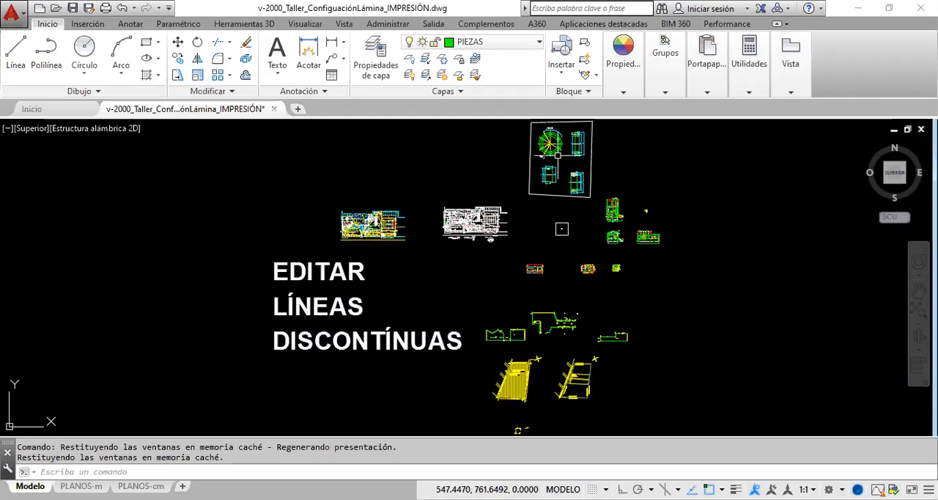
{"action": "left_click", "coordinate": [918, 290]}
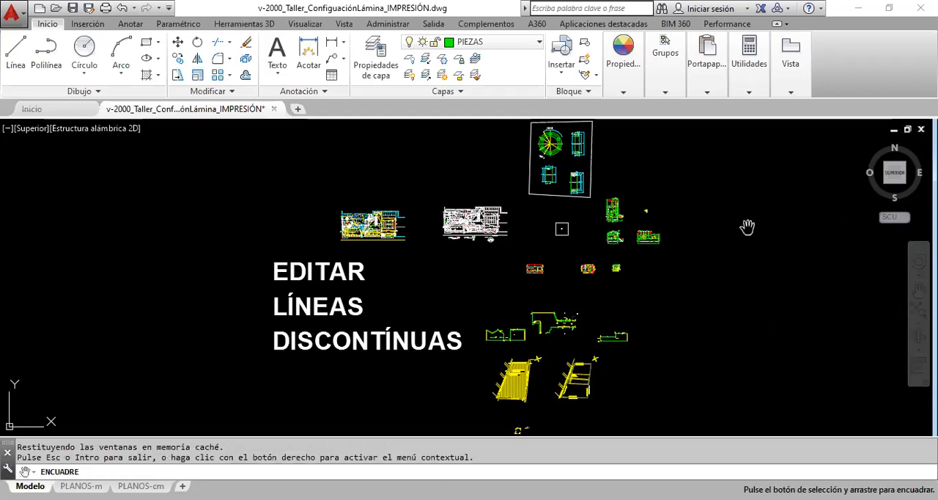
{"action": "left_click_drag", "start_coordinate": [548, 160], "coordinate": [510, 276]}
{"action": "scroll", "coordinate": [530, 271], "scroll_direction": "up", "scroll_amount": 3}
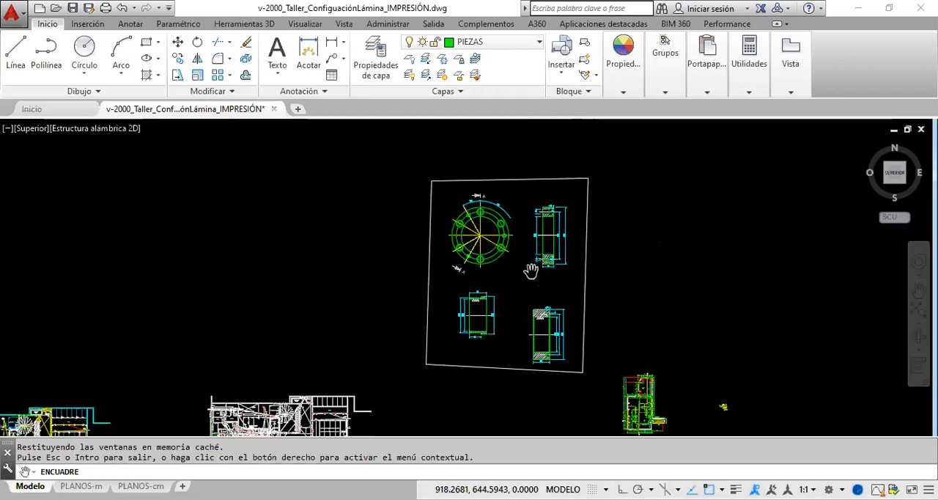
{"action": "scroll", "coordinate": [530, 271], "scroll_direction": "up", "scroll_amount": 2}
{"action": "left_click_drag", "start_coordinate": [497, 226], "coordinate": [500, 265]}
{"action": "scroll", "coordinate": [493, 276], "scroll_direction": "up", "scroll_amount": 2}
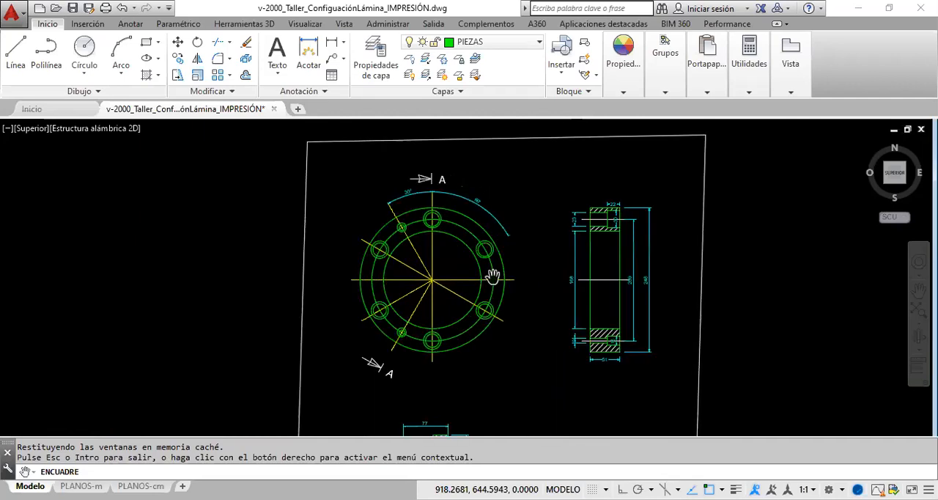
{"action": "scroll", "coordinate": [490, 277], "scroll_direction": "up", "scroll_amount": 4}
{"action": "scroll", "coordinate": [488, 276], "scroll_direction": "down", "scroll_amount": 2}
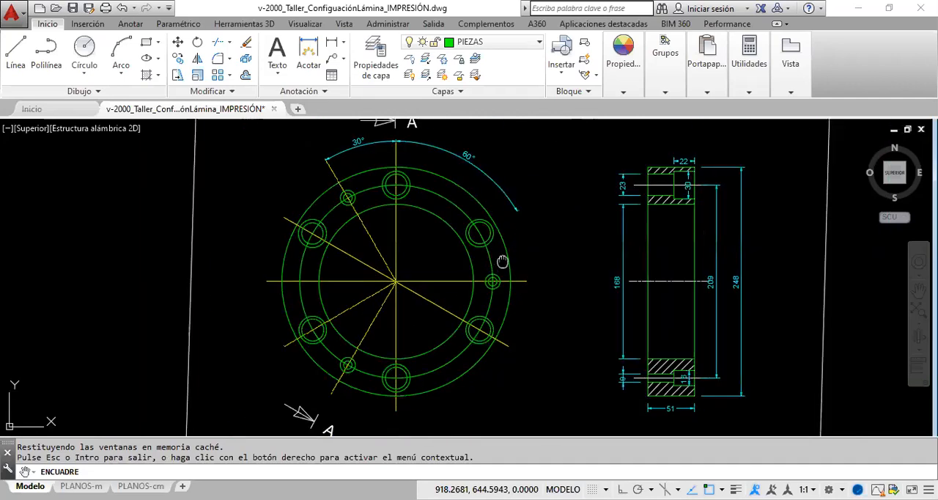
{"action": "left_click_drag", "start_coordinate": [502, 262], "coordinate": [461, 260]}
{"action": "right_click", "coordinate": [503, 247]}
{"action": "left_click", "coordinate": [533, 254]}
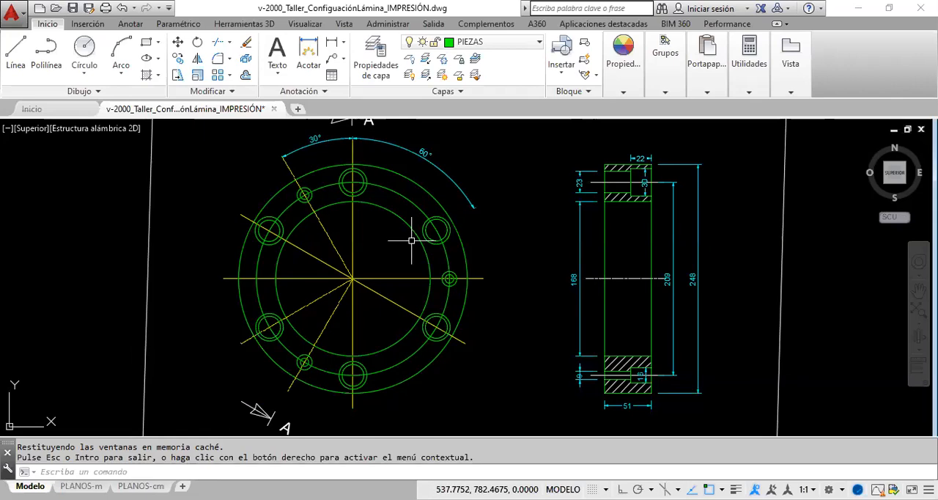
{"action": "left_click", "coordinate": [386, 279]}
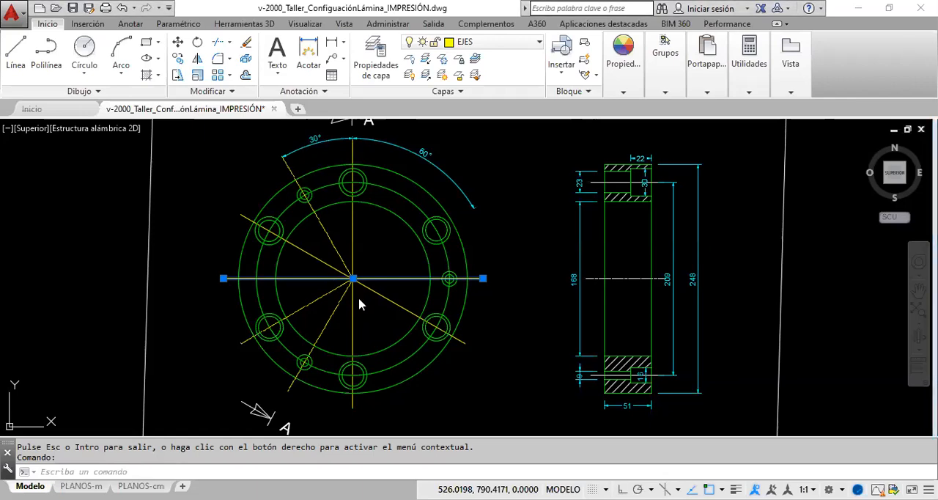
{"action": "left_click", "coordinate": [357, 264]}
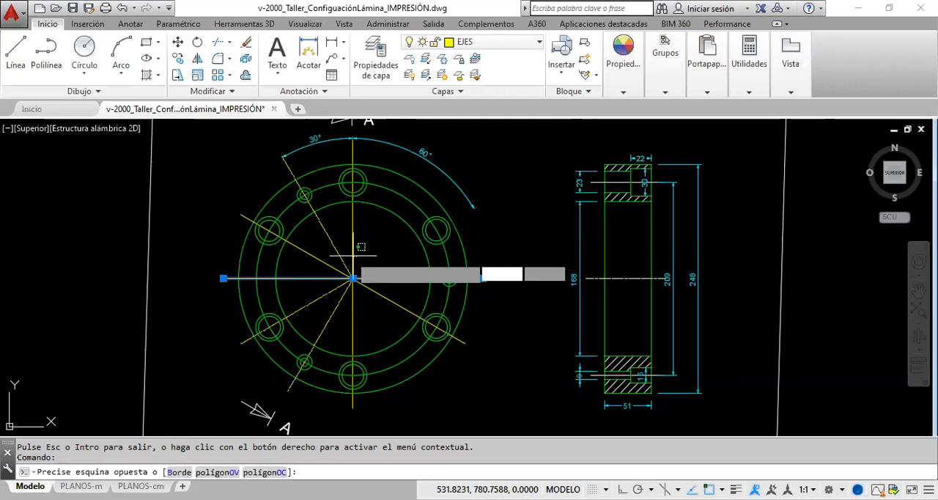
{"action": "left_click", "coordinate": [331, 246]}
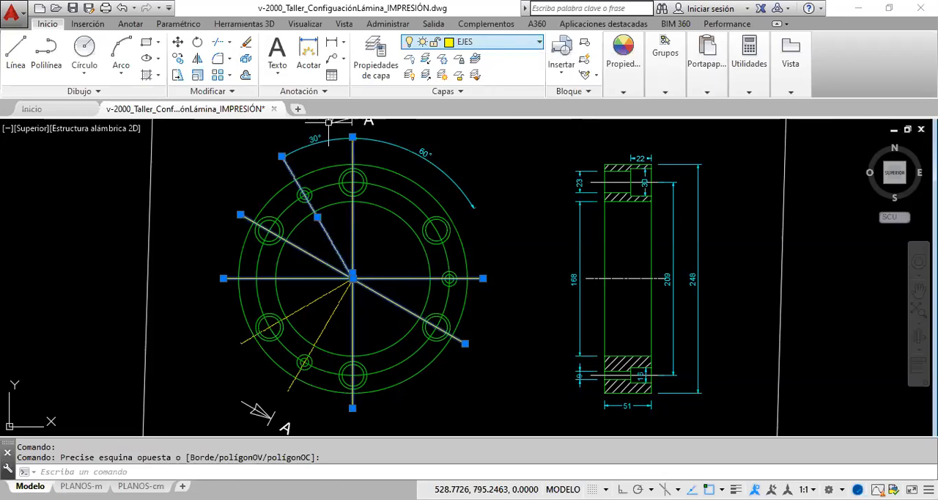
{"action": "left_click", "coordinate": [392, 194]}
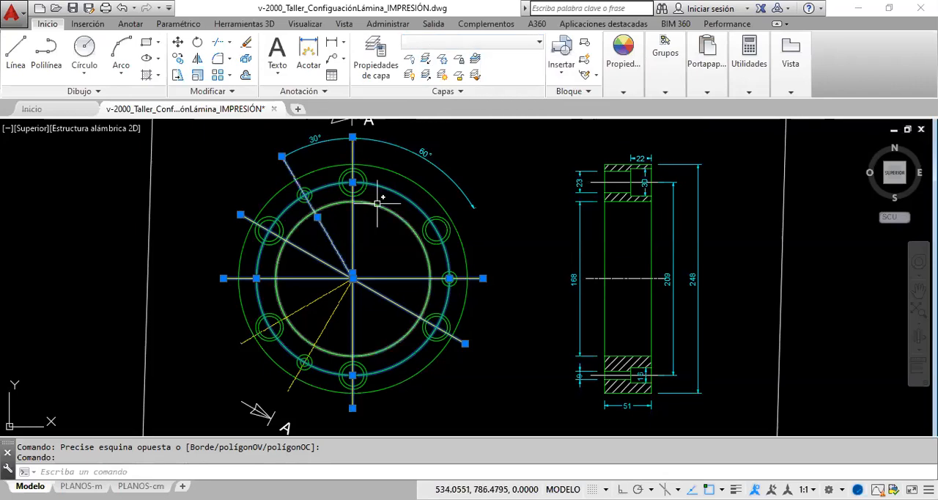
{"action": "left_click", "coordinate": [622, 279]}
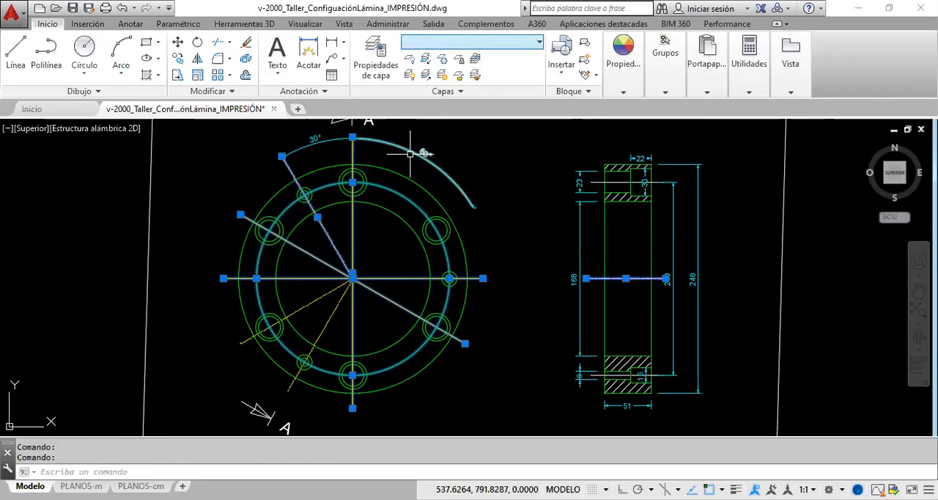
{"action": "mouse_move", "coordinate": [347, 281]}
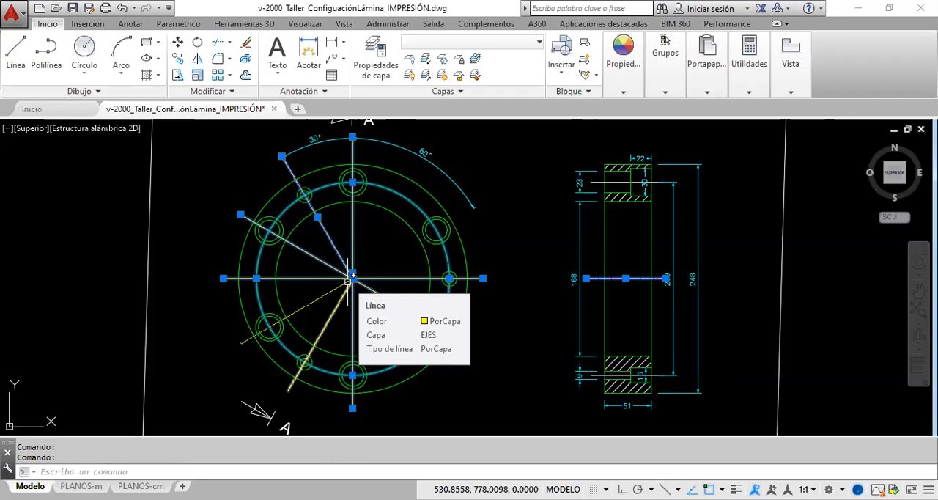
{"action": "key", "text": "Escape"}
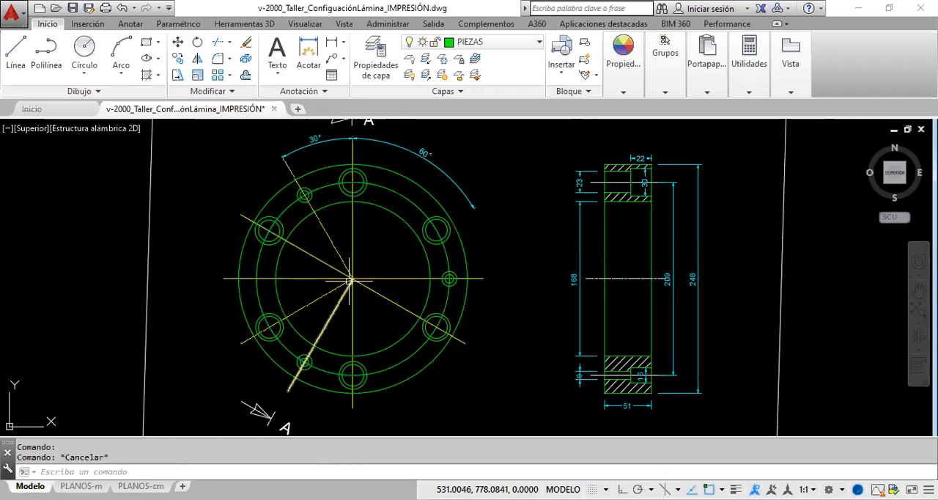
- Match the properties of the flange's horizontal axis onto the bolt-hole centre circle and the section view's centreline
{"action": "left_click", "coordinate": [622, 90]}
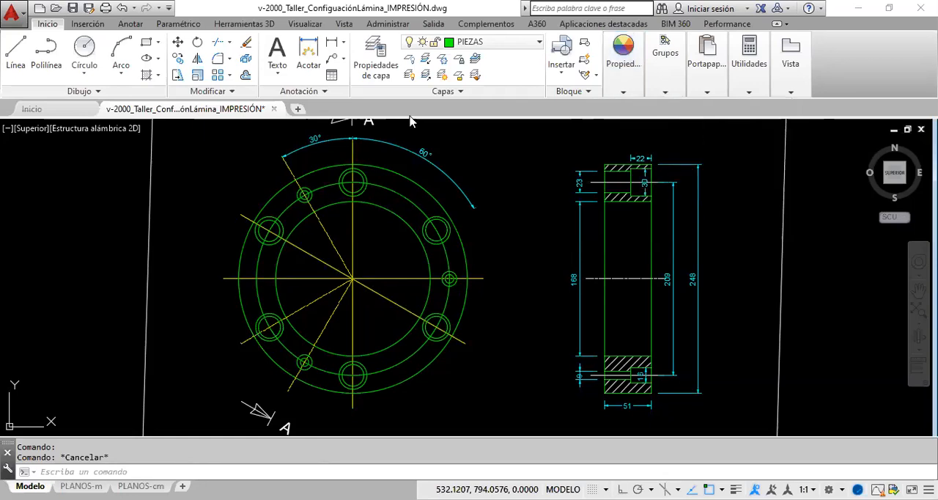
{"action": "left_click", "coordinate": [622, 91]}
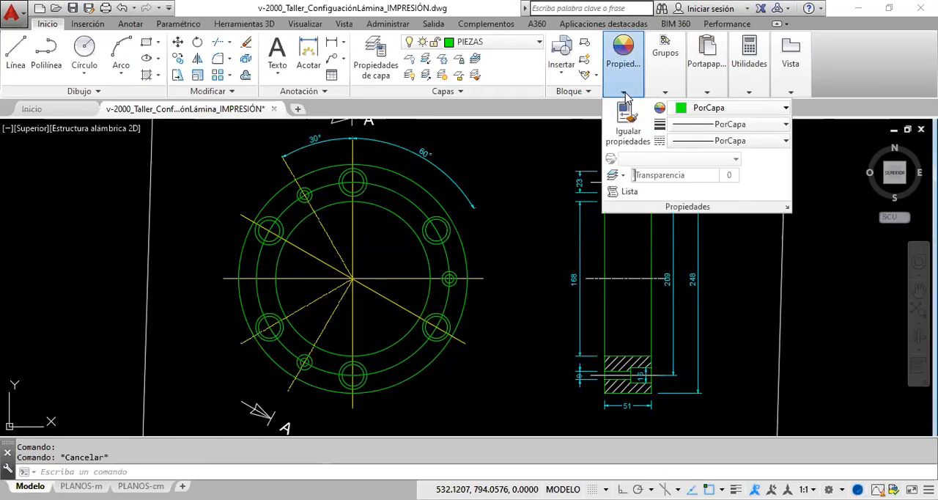
{"action": "left_click", "coordinate": [628, 139]}
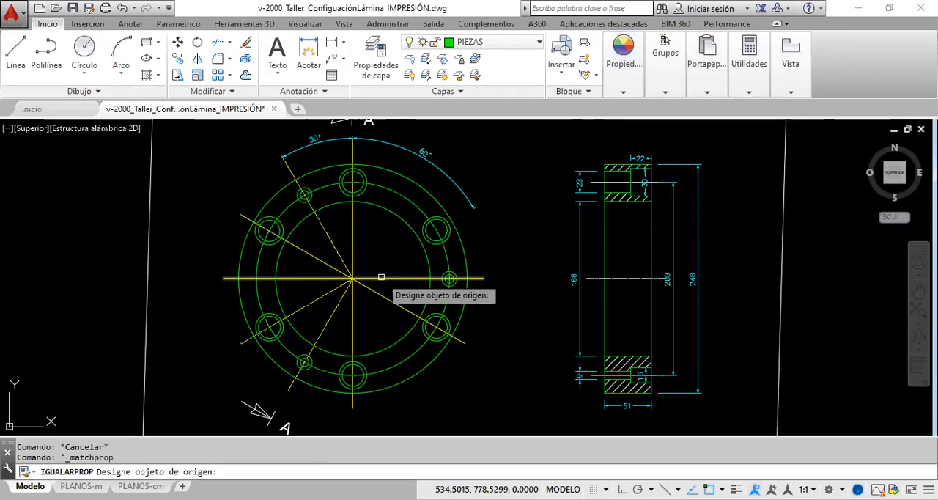
{"action": "left_click", "coordinate": [381, 277]}
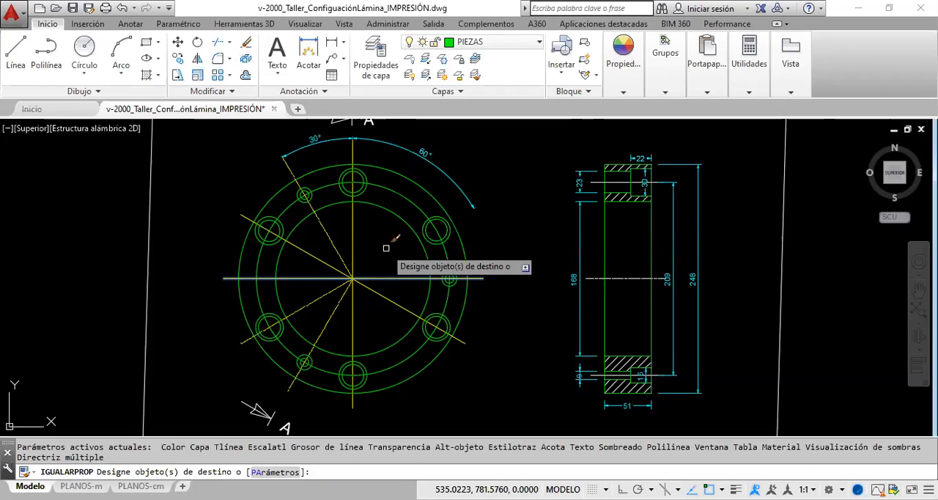
{"action": "left_click", "coordinate": [381, 187]}
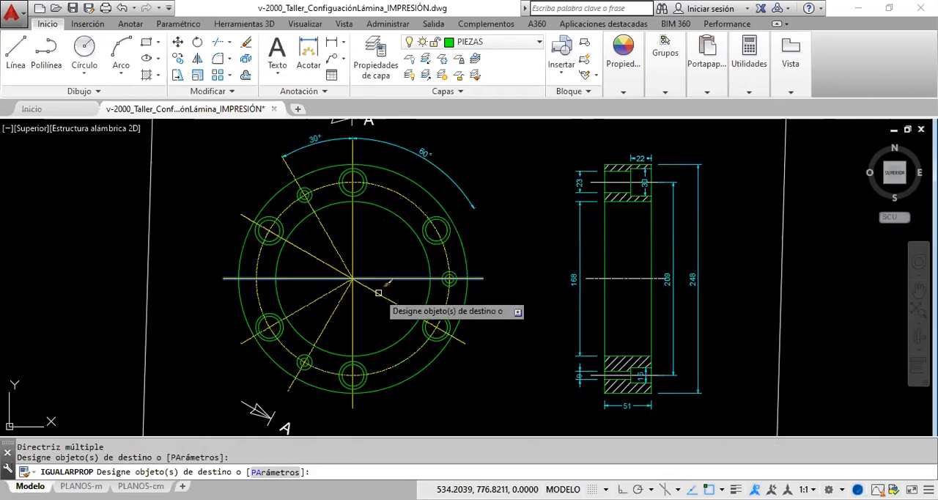
{"action": "left_click", "coordinate": [616, 280]}
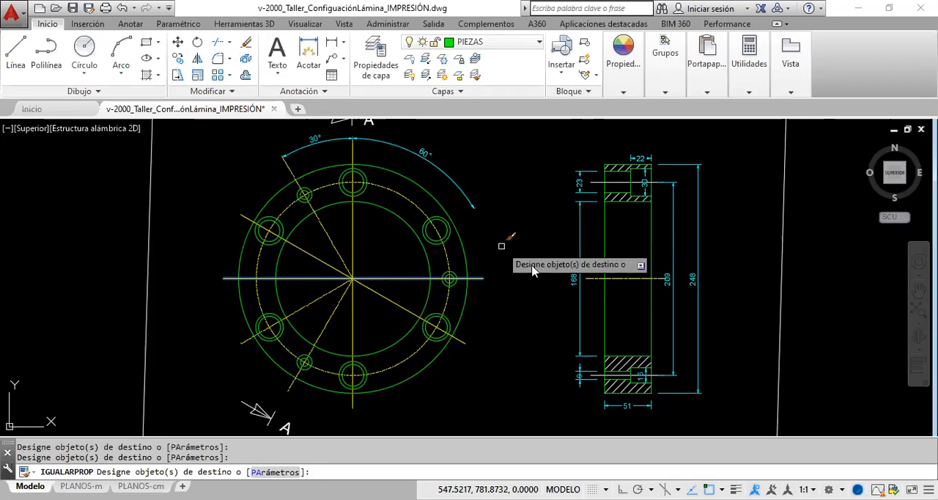
{"action": "right_click", "coordinate": [503, 249]}
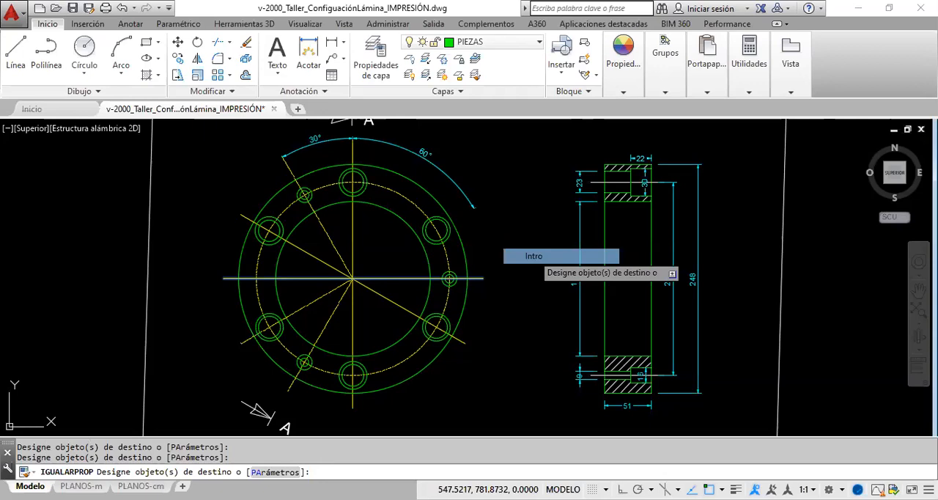
{"action": "left_click", "coordinate": [529, 256]}
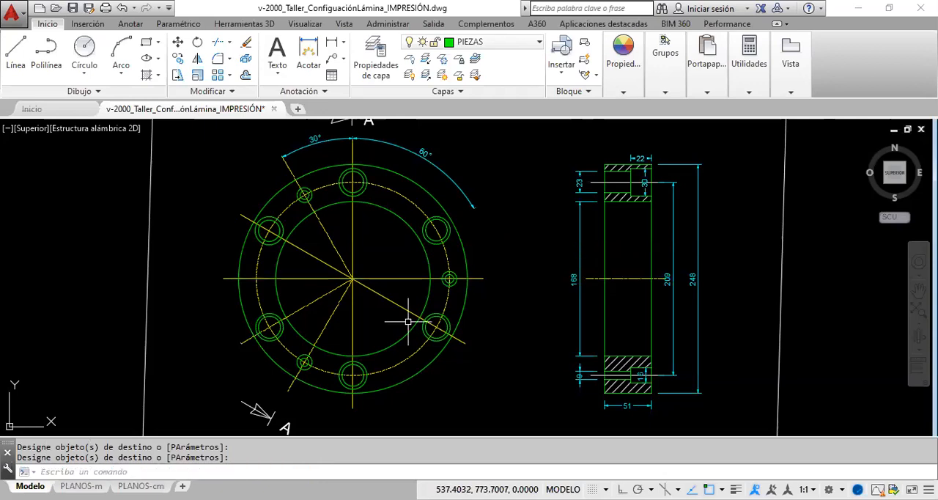
{"action": "left_click", "coordinate": [342, 280]}
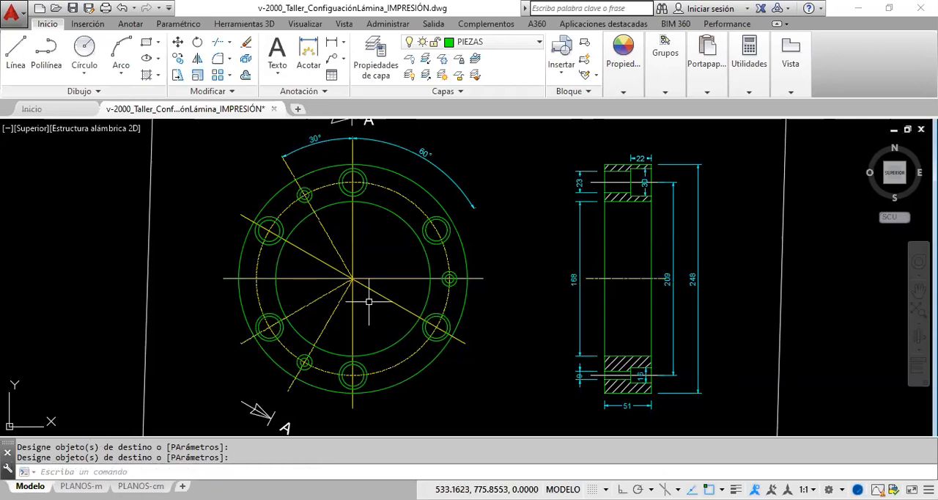
{"action": "key", "text": "Return"}
{"action": "left_click_drag", "start_coordinate": [368, 302], "coordinate": [316, 255]}
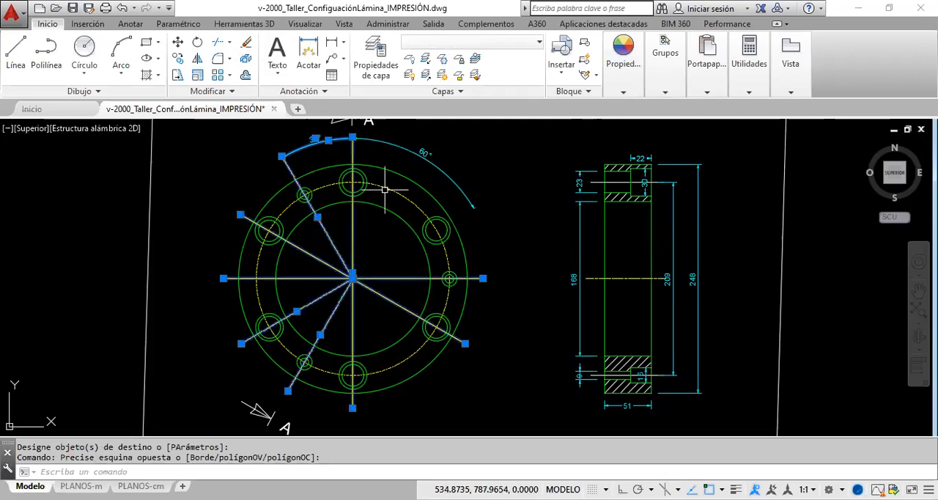
{"action": "left_click", "coordinate": [383, 189]}
{"action": "left_click", "coordinate": [628, 279]}
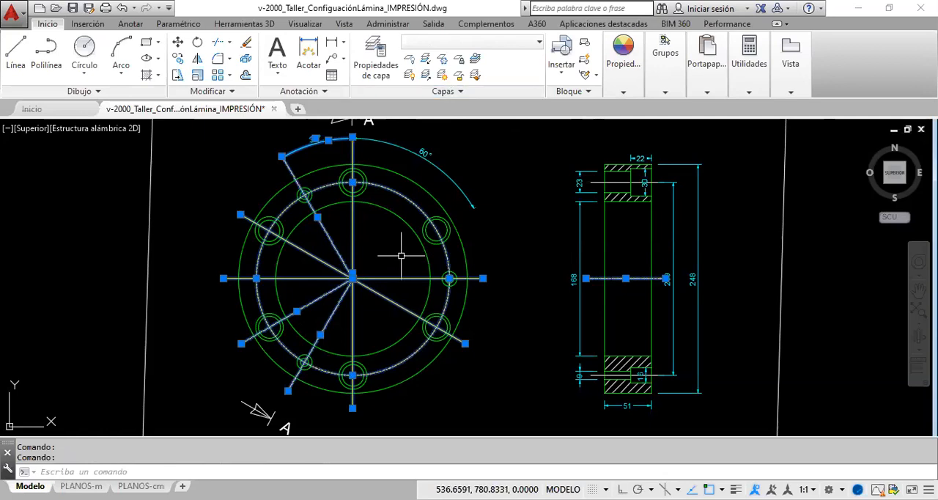
{"action": "key", "text": "Escape"}
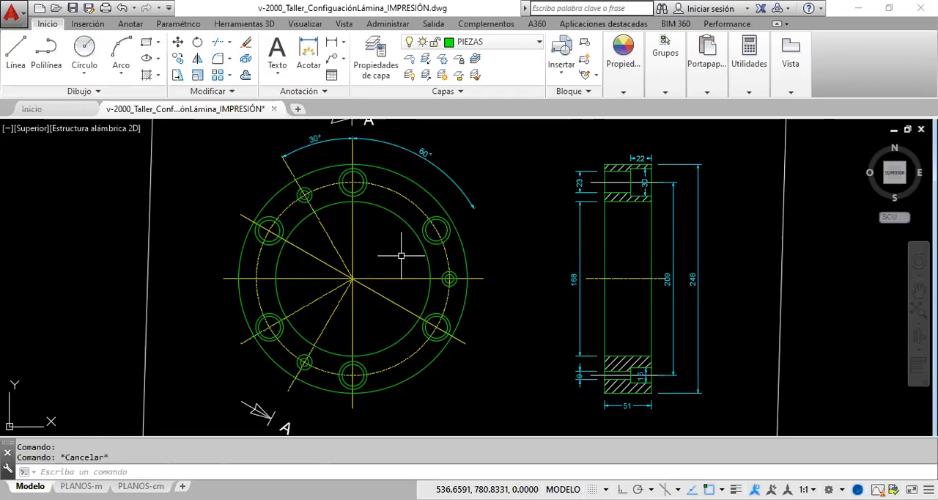
- Select the bolt-hole centre circle, all axis lines of the flange's front view and the section view's main centreline
{"action": "left_click", "coordinate": [397, 192]}
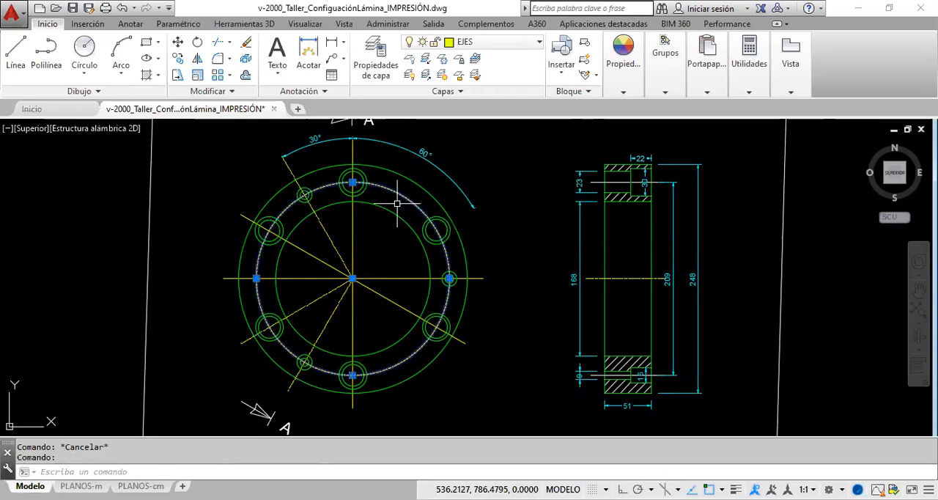
{"action": "left_click", "coordinate": [381, 282]}
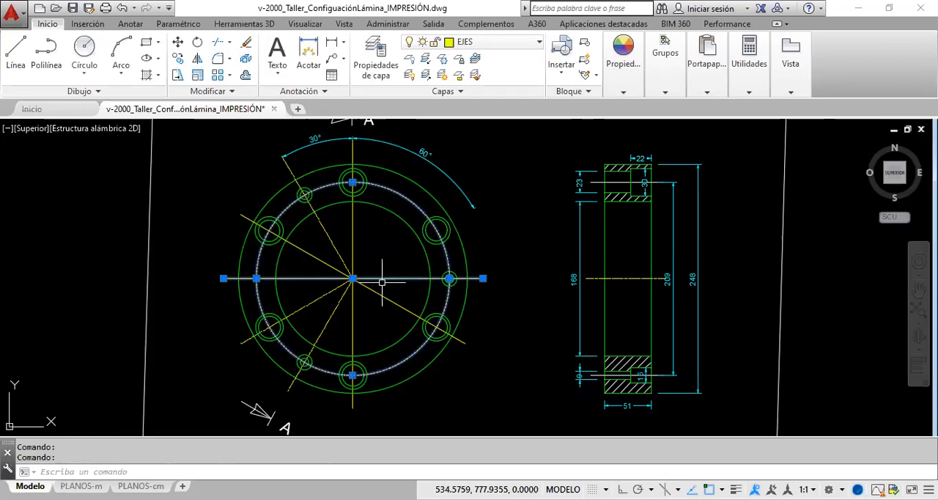
{"action": "left_click", "coordinate": [365, 294]}
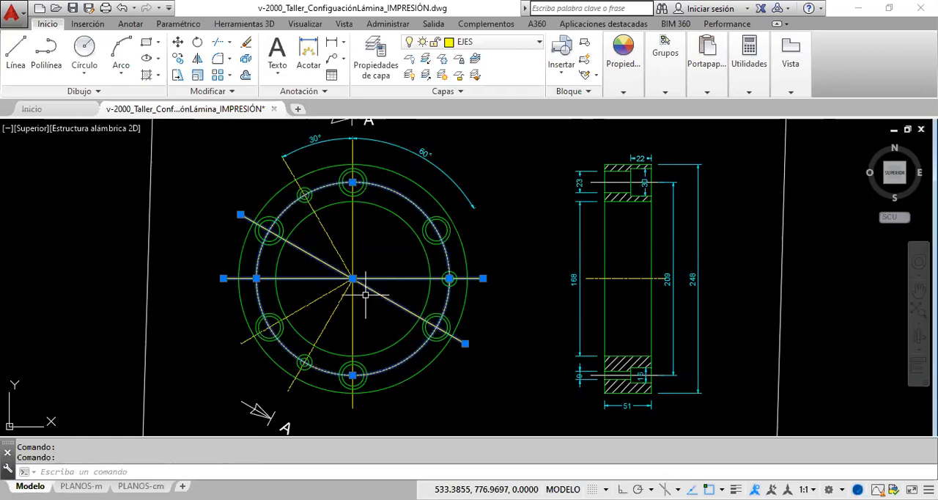
{"action": "left_click", "coordinate": [359, 291]}
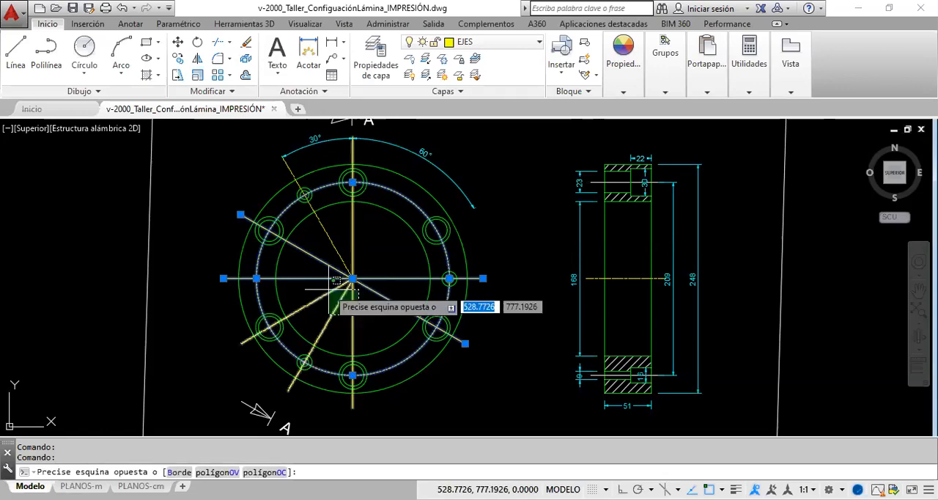
{"action": "left_click", "coordinate": [335, 281]}
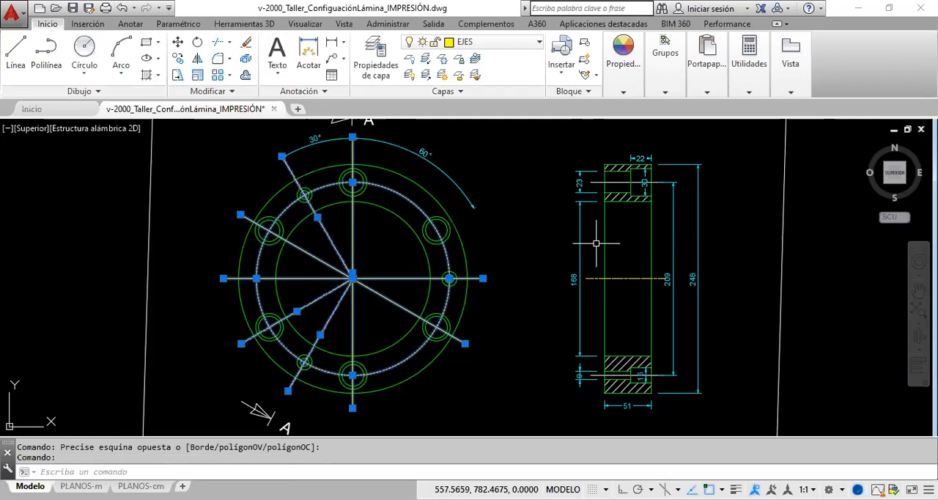
{"action": "left_click", "coordinate": [634, 278]}
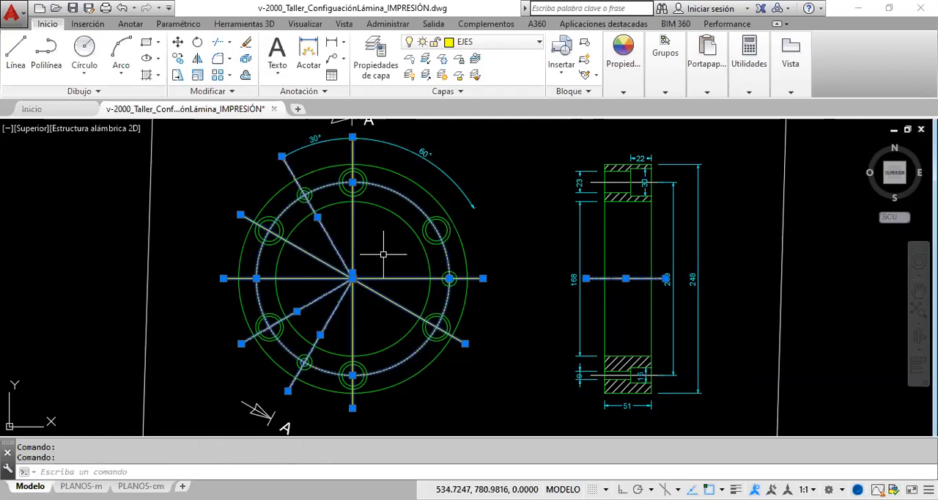
{"action": "left_click", "coordinate": [624, 94]}
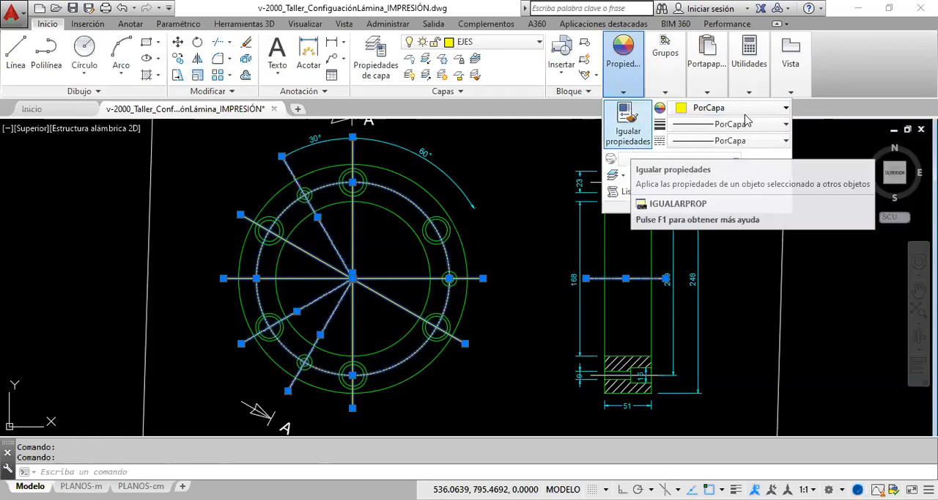
{"action": "left_click", "coordinate": [749, 70]}
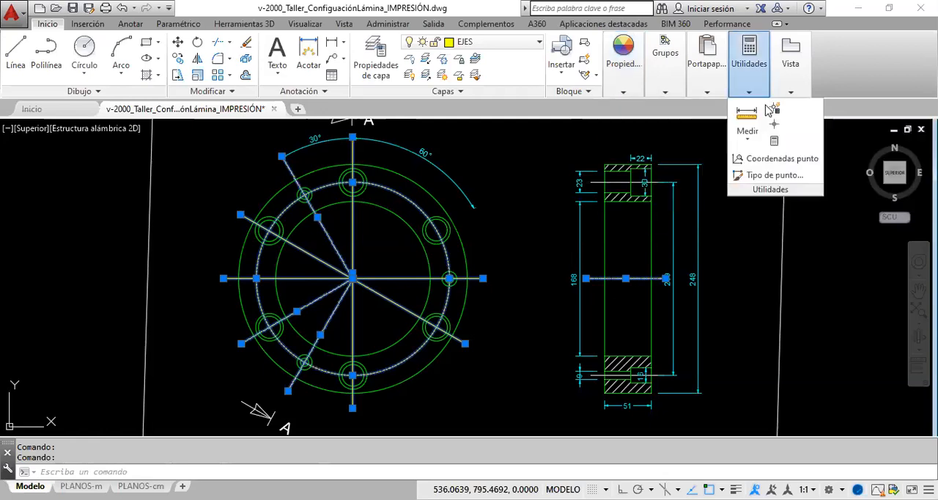
{"action": "left_click", "coordinate": [622, 94]}
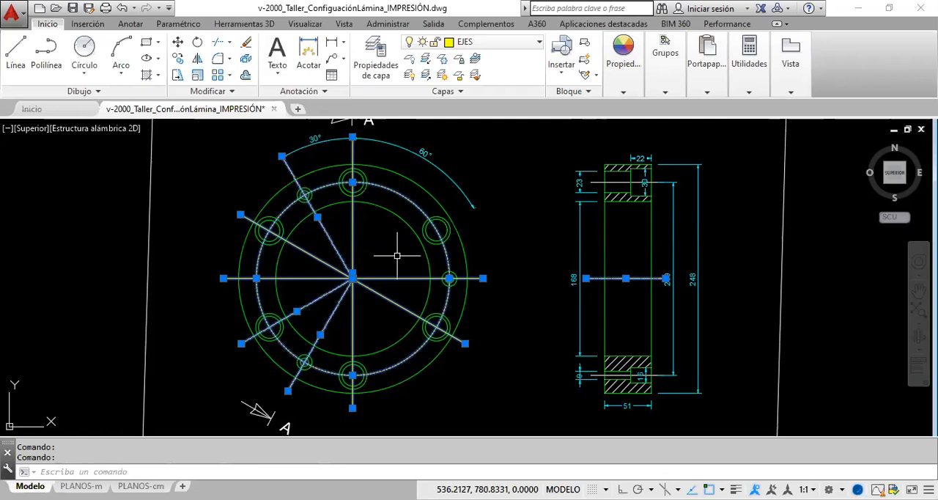
{"action": "left_click", "coordinate": [636, 85]}
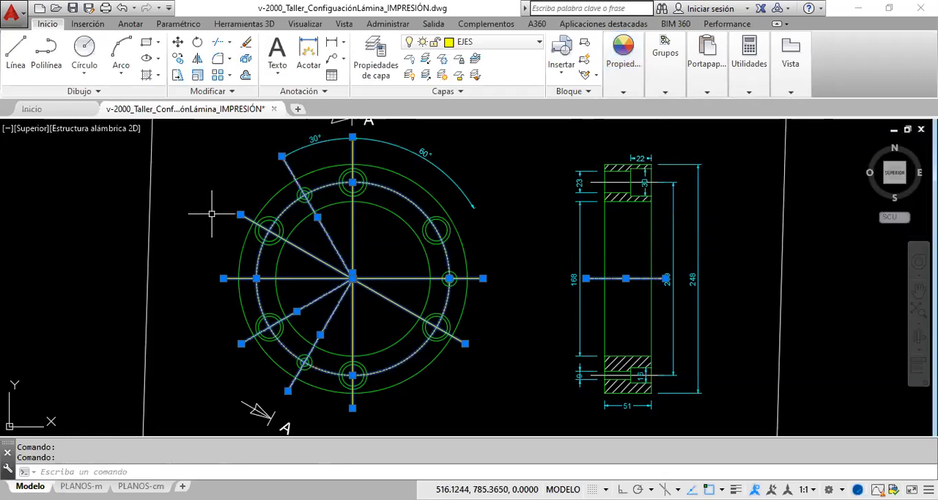
- Clear the selection and examine the EJES layer's line type and the loaded line types in the layer properties, without changing anything
{"action": "key", "text": "Escape"}
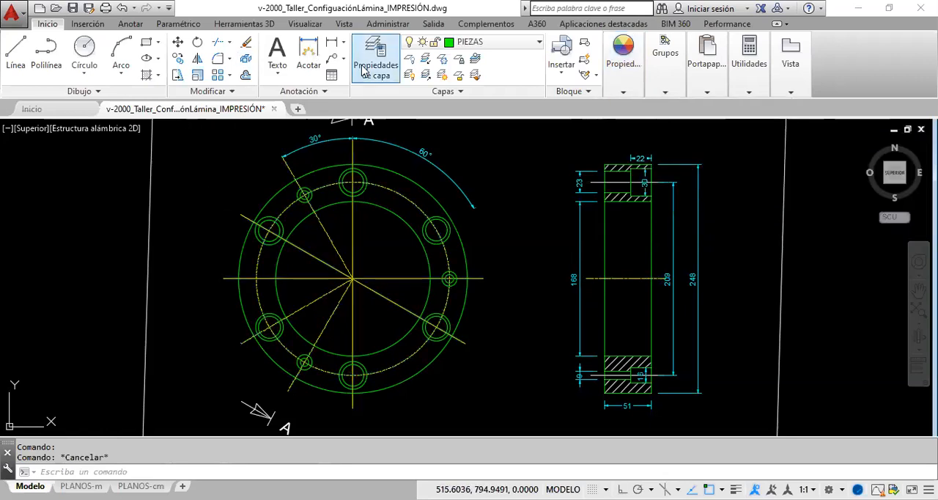
{"action": "left_click", "coordinate": [364, 70]}
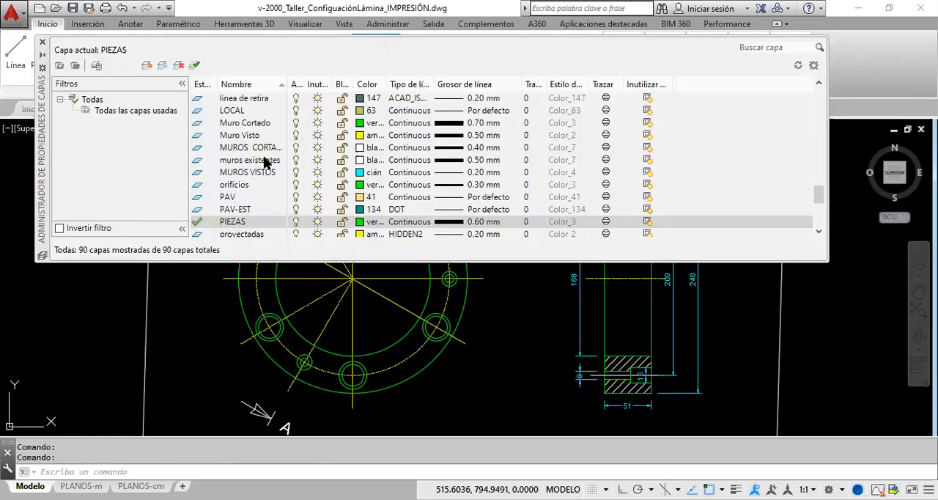
{"action": "scroll", "coordinate": [264, 154], "scroll_direction": "up", "scroll_amount": 8}
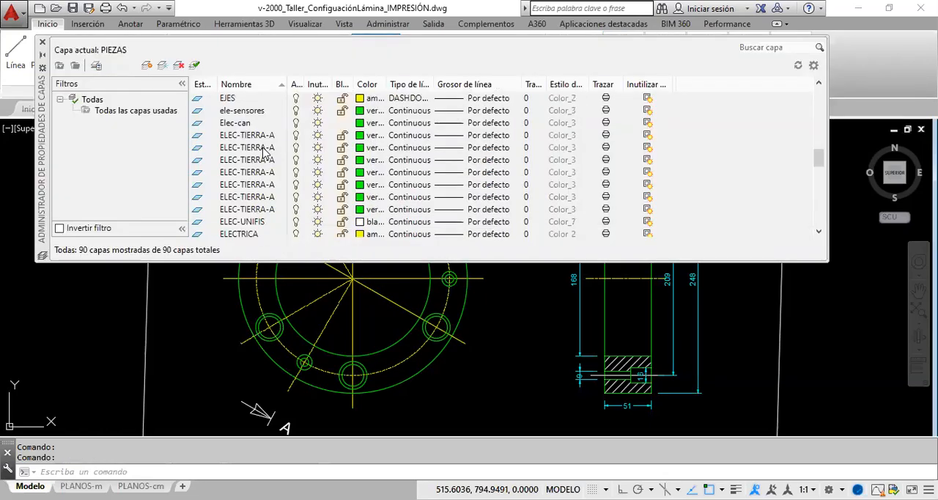
{"action": "scroll", "coordinate": [264, 153], "scroll_direction": "up", "scroll_amount": 3}
{"action": "scroll", "coordinate": [264, 153], "scroll_direction": "up", "scroll_amount": 5}
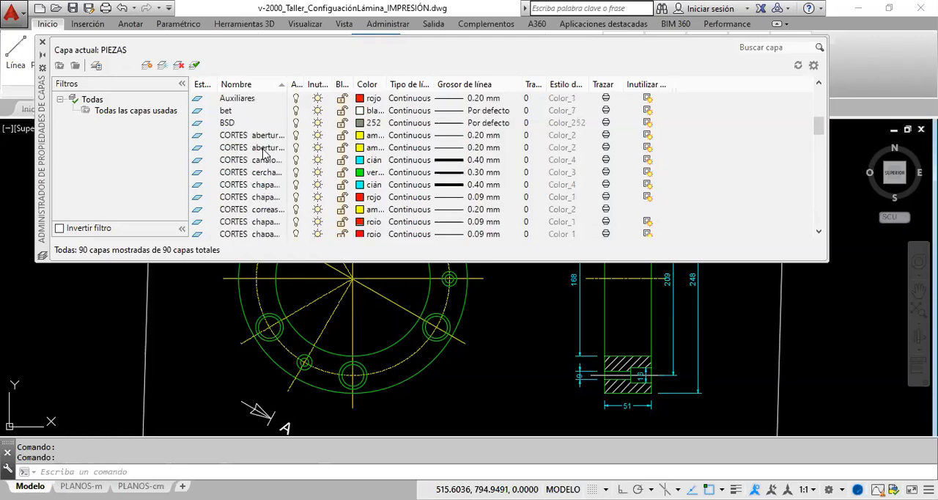
{"action": "scroll", "coordinate": [263, 153], "scroll_direction": "down", "scroll_amount": 4}
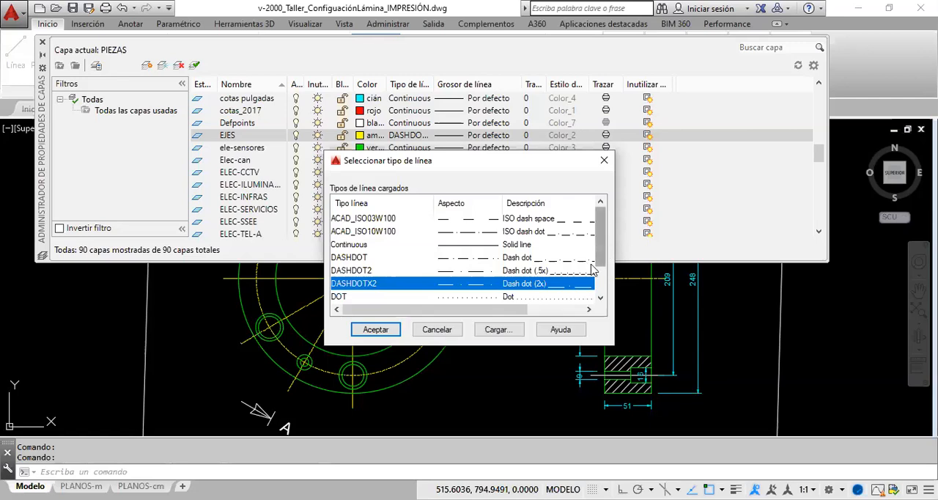
{"action": "scroll", "coordinate": [576, 260], "scroll_direction": "down", "scroll_amount": 1}
{"action": "scroll", "coordinate": [575, 260], "scroll_direction": "up", "scroll_amount": 1}
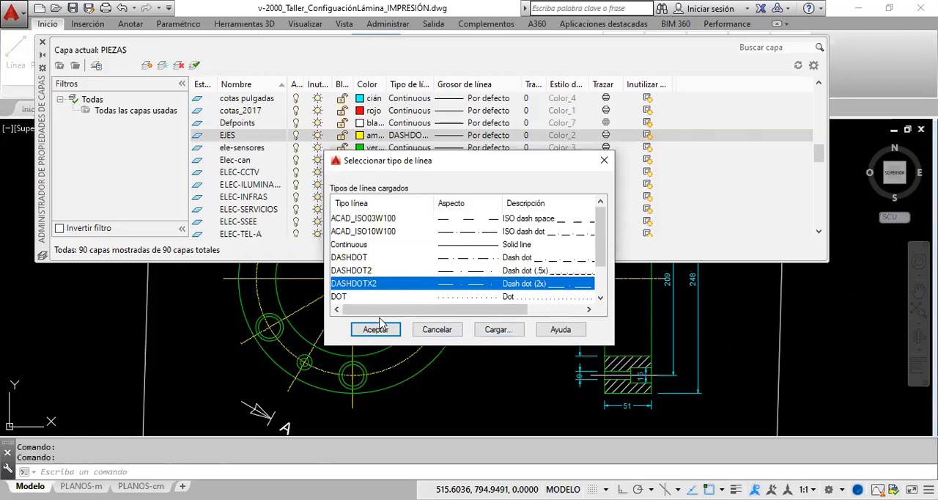
{"action": "left_click", "coordinate": [605, 161]}
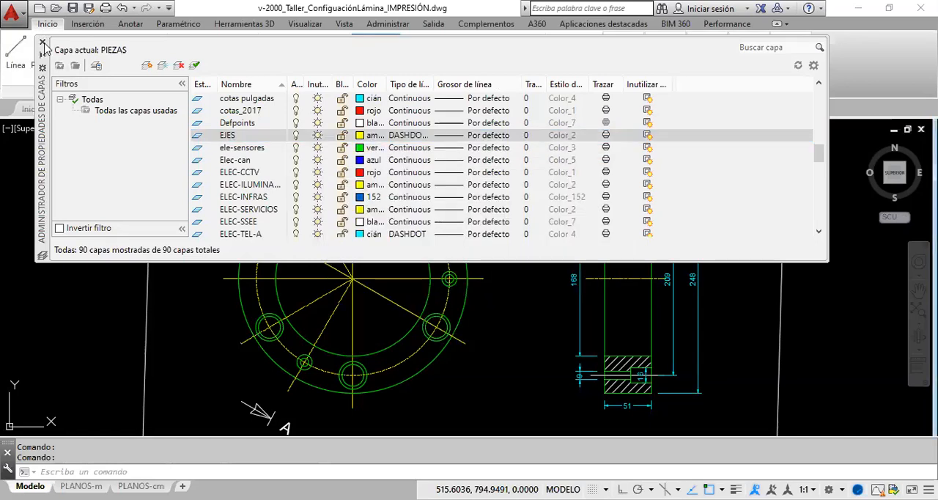
{"action": "left_click", "coordinate": [43, 43]}
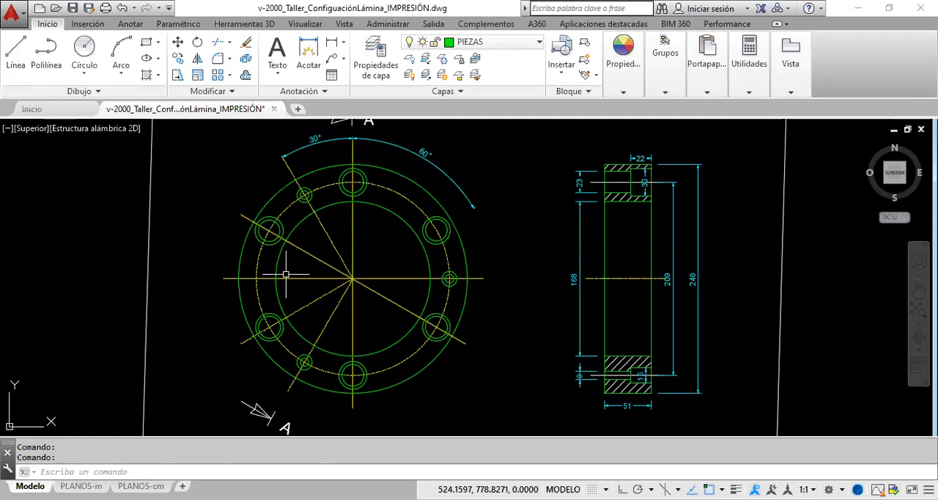
- Switch to the PLANOS-cm layout and activate model space inside the viewport showing the flange's front view
{"action": "scroll", "coordinate": [317, 267], "scroll_direction": "up", "scroll_amount": 4}
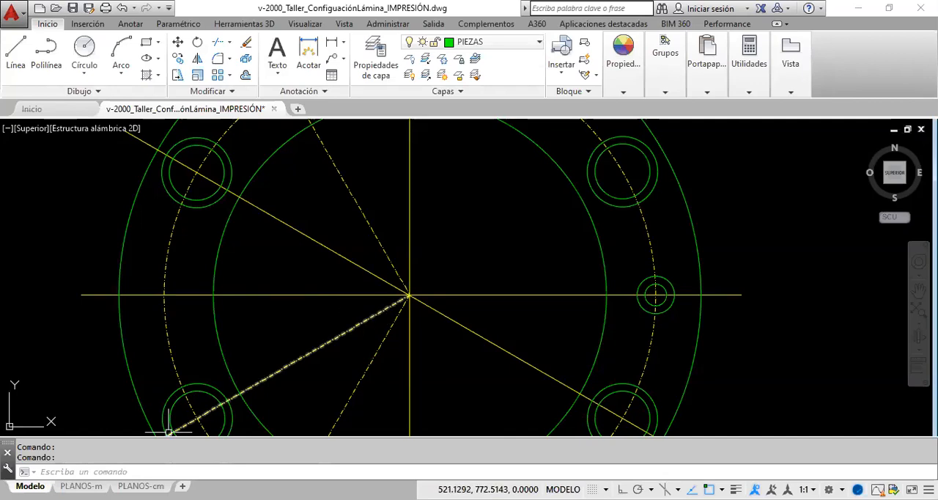
{"action": "left_click", "coordinate": [203, 445]}
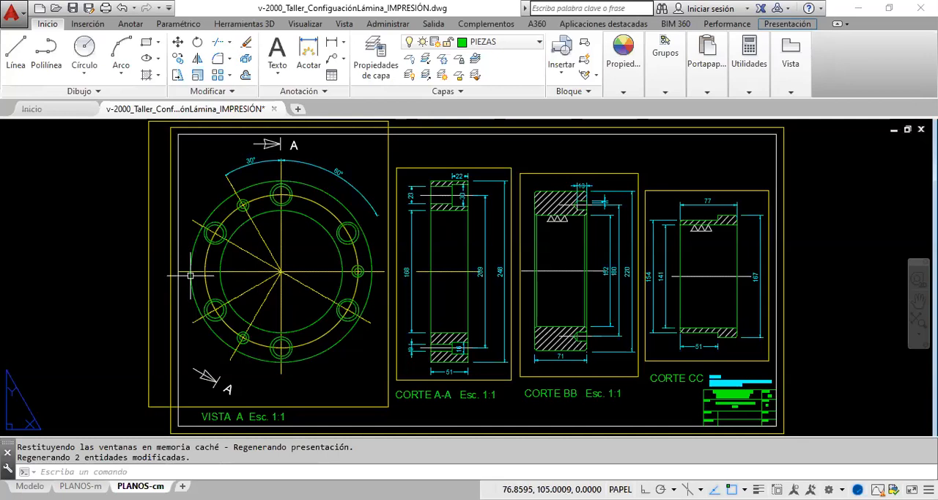
{"action": "scroll", "coordinate": [244, 250], "scroll_direction": "up", "scroll_amount": 2}
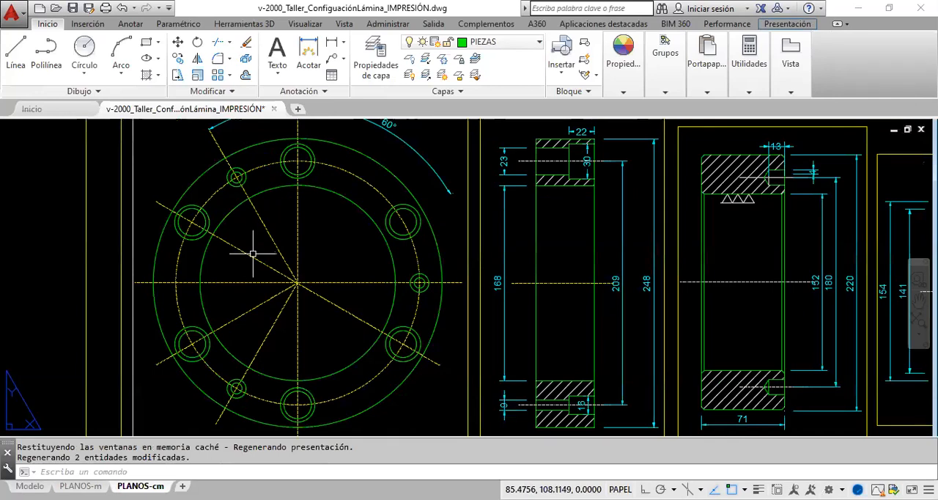
{"action": "double_click", "coordinate": [318, 331]}
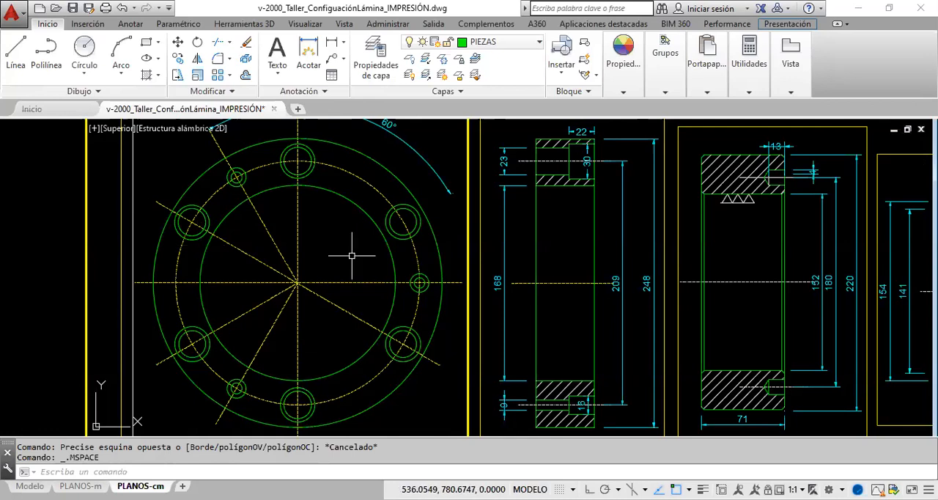
- Open the object properties of the front view's horizontal axis and examine the line types available for it
{"action": "left_click", "coordinate": [353, 281]}
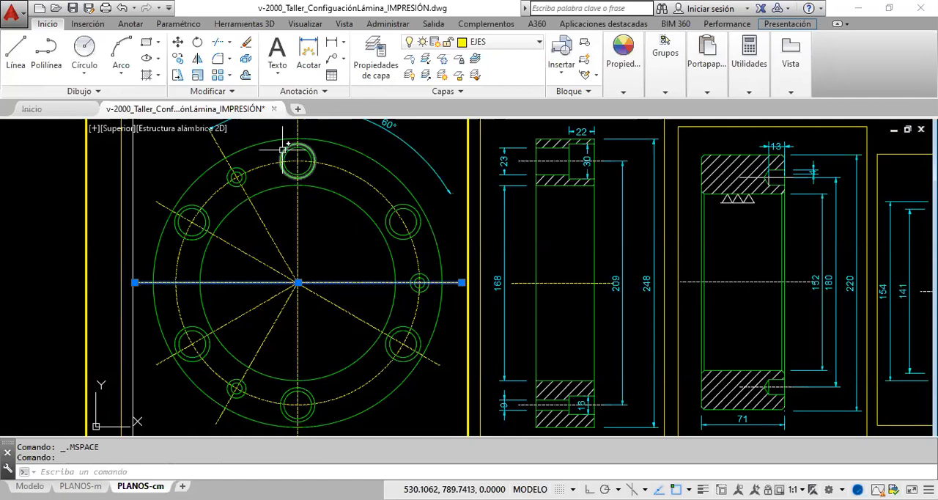
{"action": "right_click", "coordinate": [326, 247]}
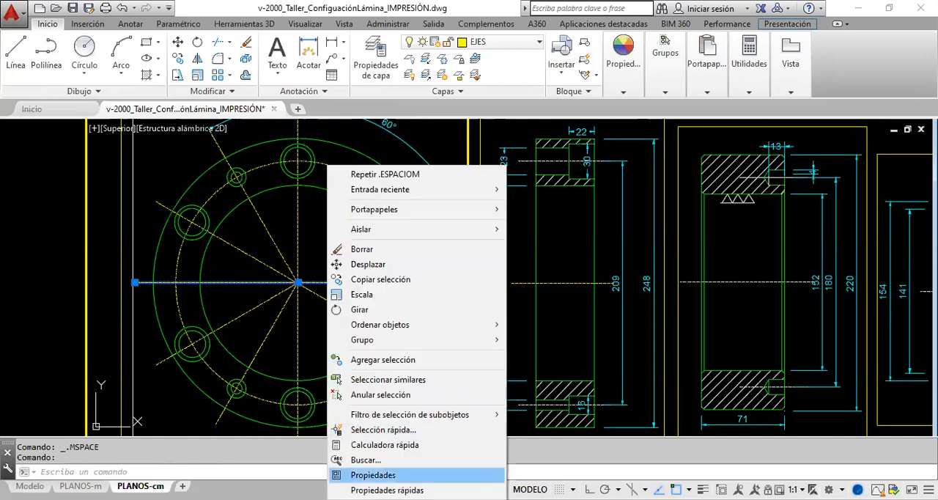
{"action": "left_click", "coordinate": [373, 474]}
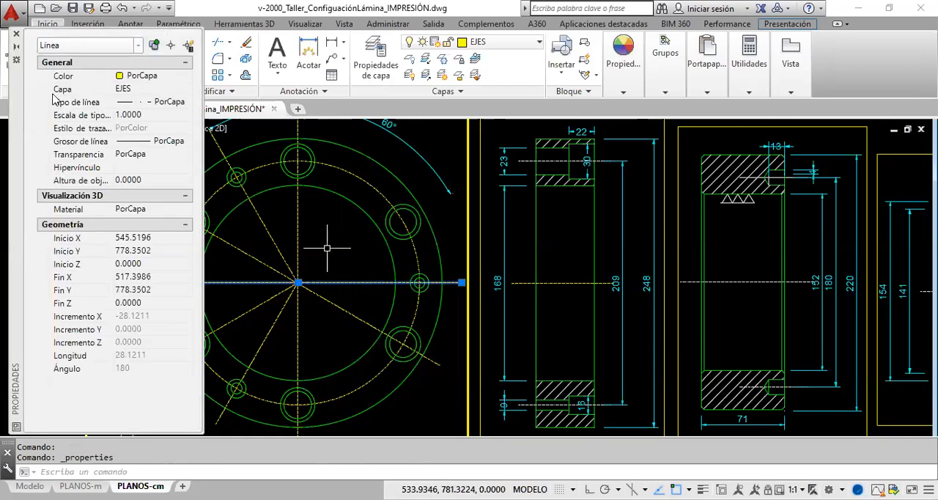
{"action": "left_click", "coordinate": [16, 35]}
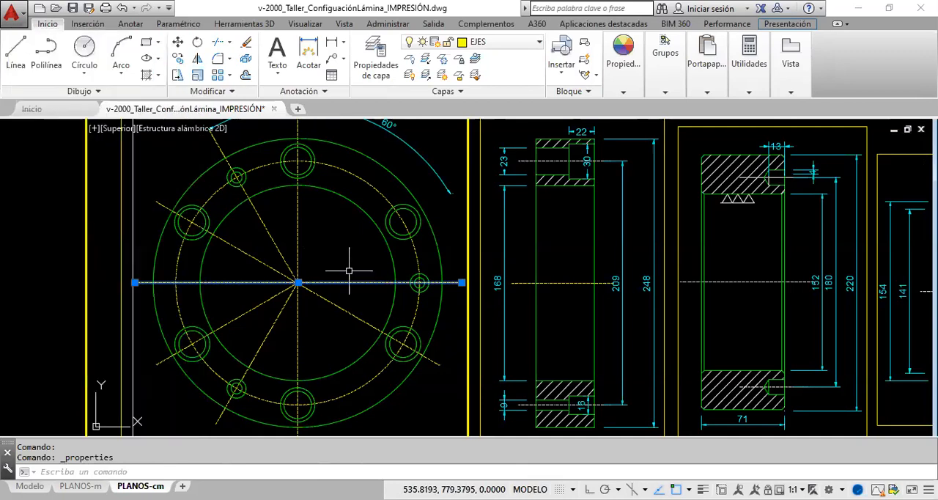
{"action": "left_click", "coordinate": [621, 93]}
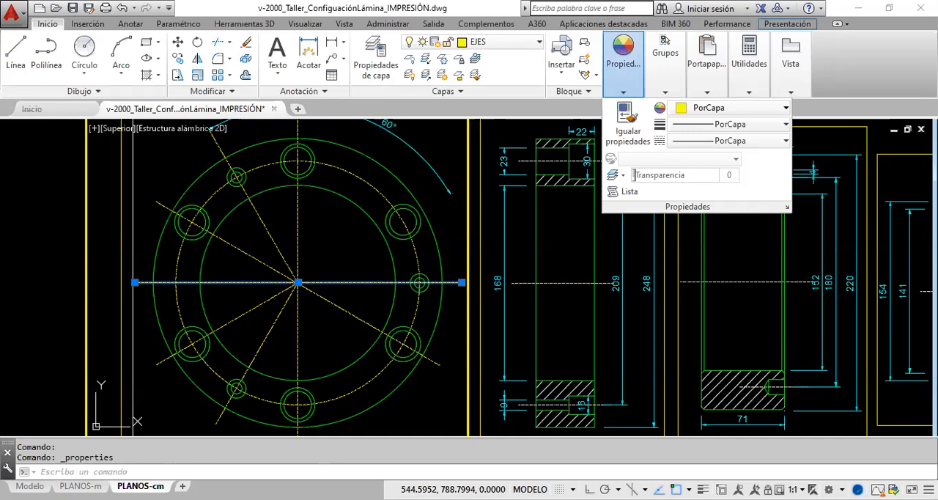
{"action": "left_click", "coordinate": [788, 209]}
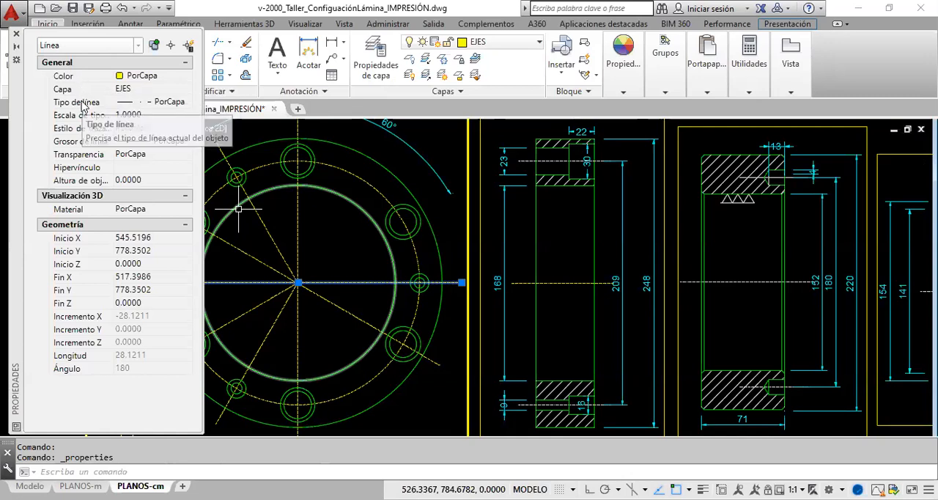
{"action": "left_click", "coordinate": [186, 100]}
{"action": "left_click", "coordinate": [187, 101]}
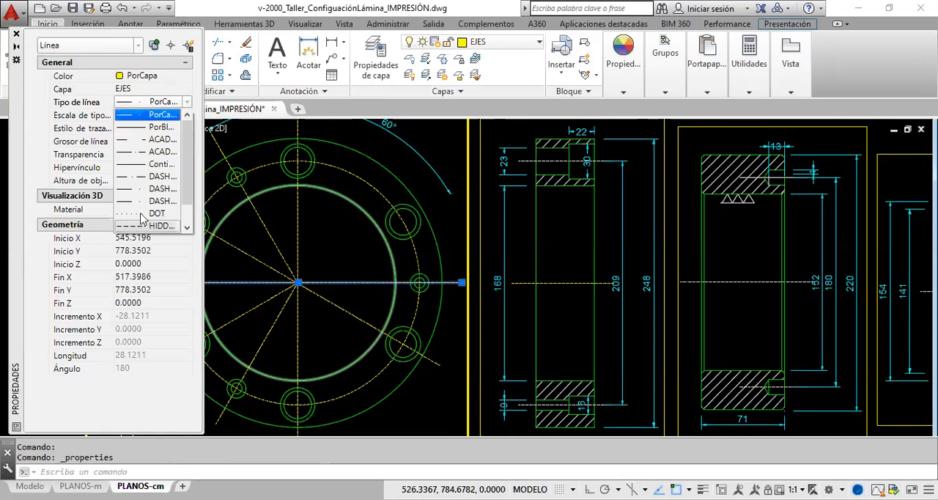
{"action": "scroll", "coordinate": [122, 135], "scroll_direction": "down", "scroll_amount": 1}
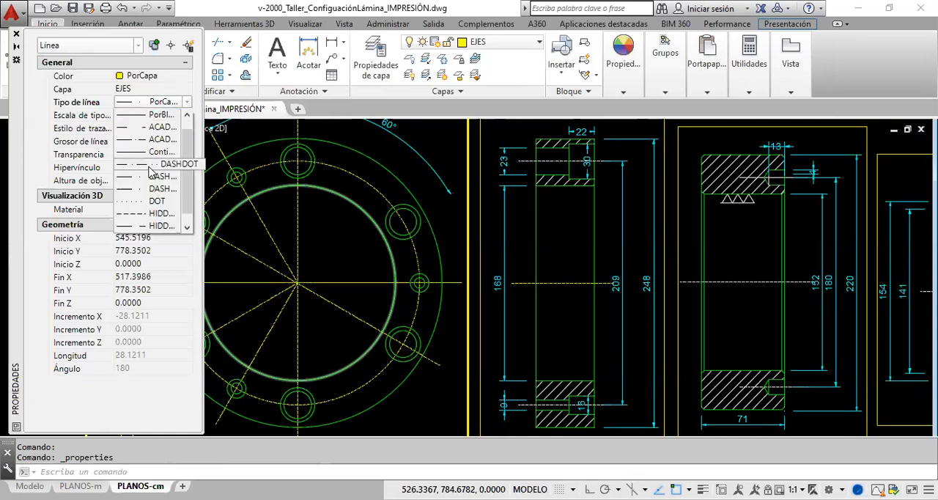
{"action": "left_click", "coordinate": [105, 74]}
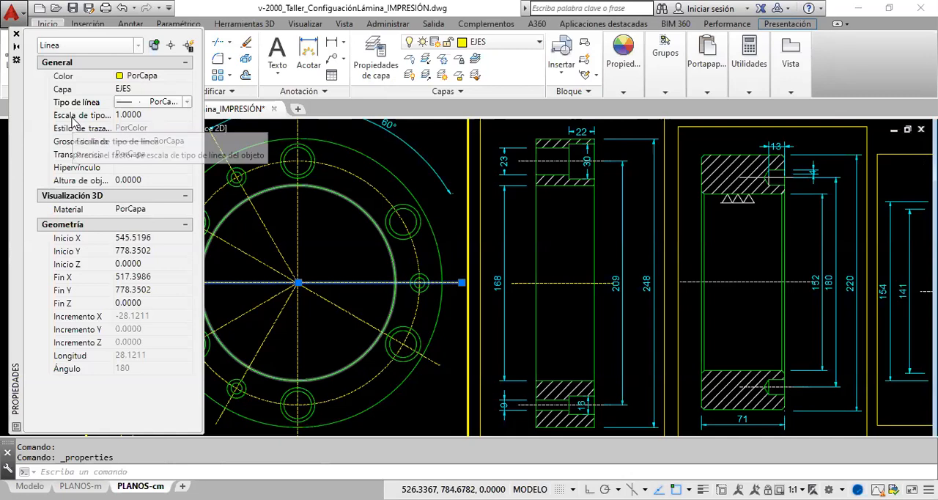
{"action": "left_click", "coordinate": [125, 115]}
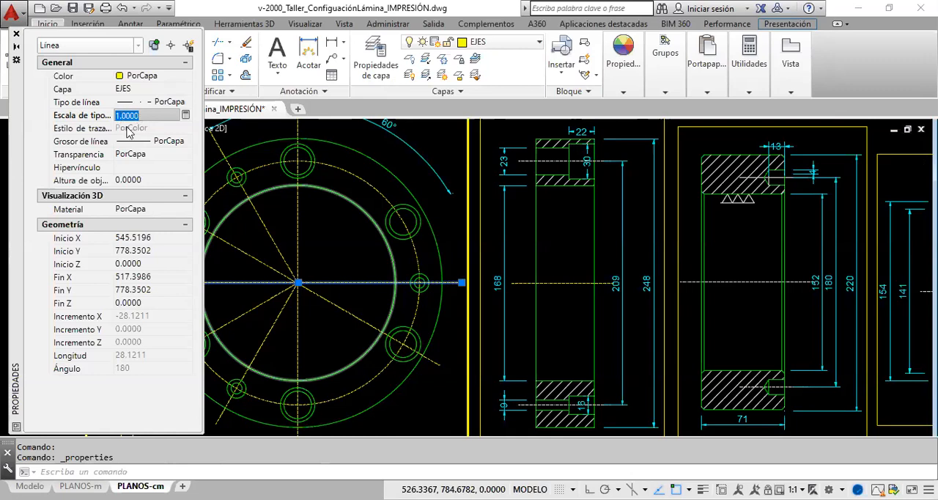
{"action": "key", "text": "Delete"}
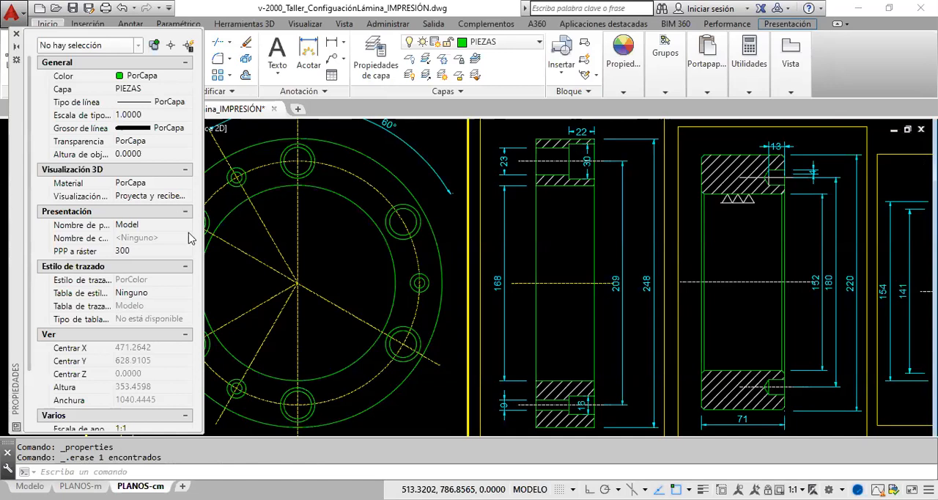
{"action": "left_click", "coordinate": [122, 7]}
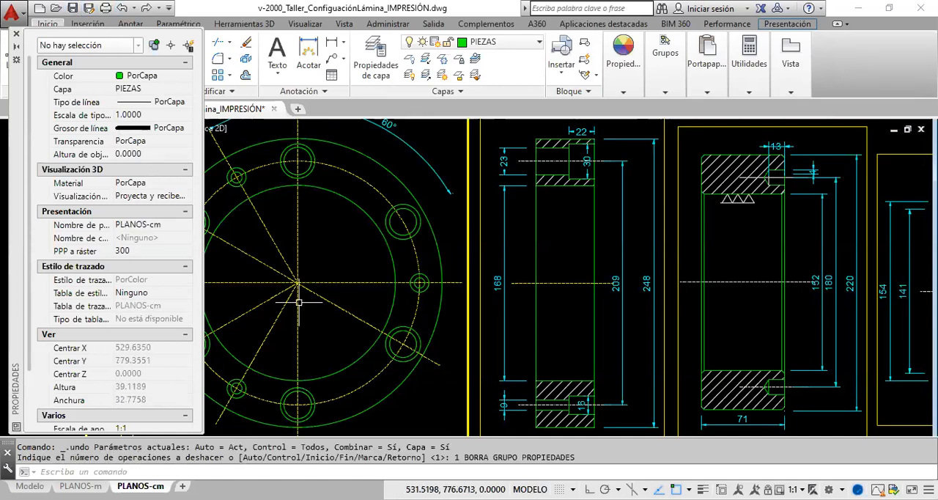
- Select the front view's horizontal axis and the long diagonal axis and set their line type scale to 0.0001
{"action": "left_click", "coordinate": [353, 293]}
{"action": "left_click", "coordinate": [320, 269]}
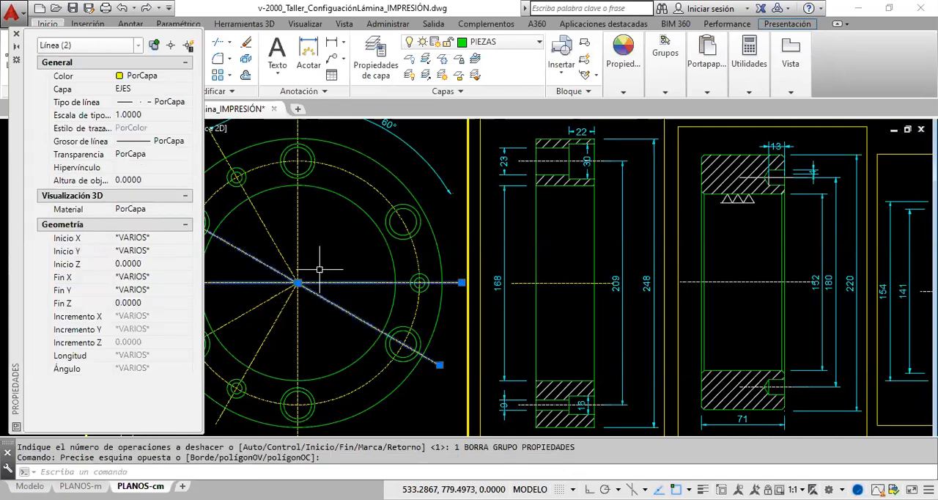
{"action": "left_click", "coordinate": [127, 115]}
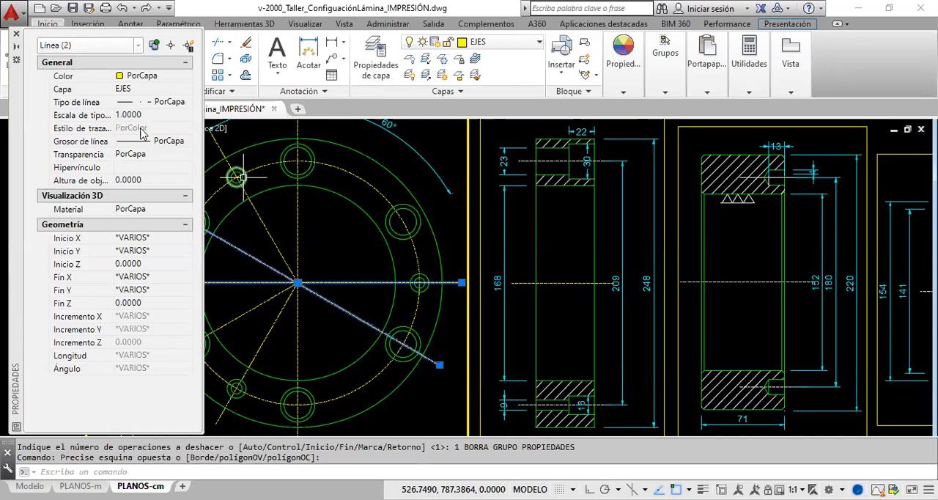
{"action": "type", "text": "1."}
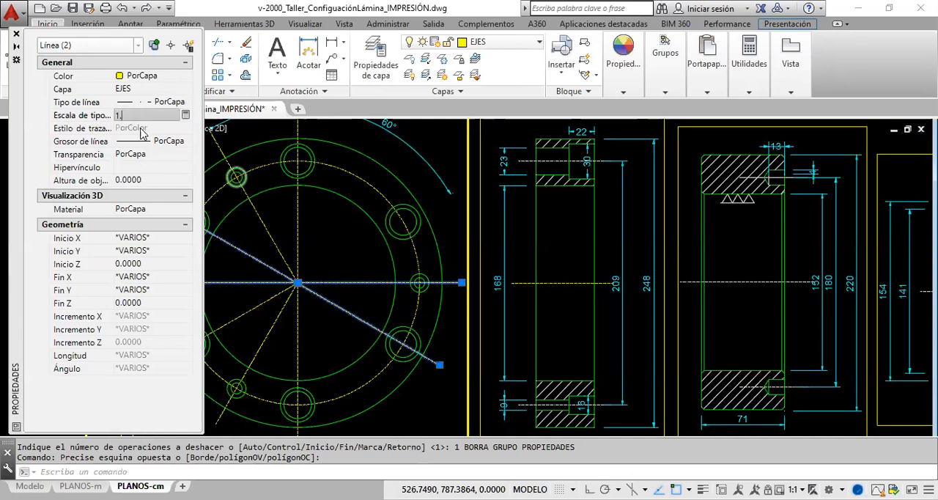
{"action": "key", "text": "BackSpace"}
{"action": "key", "text": "BackSpace"}
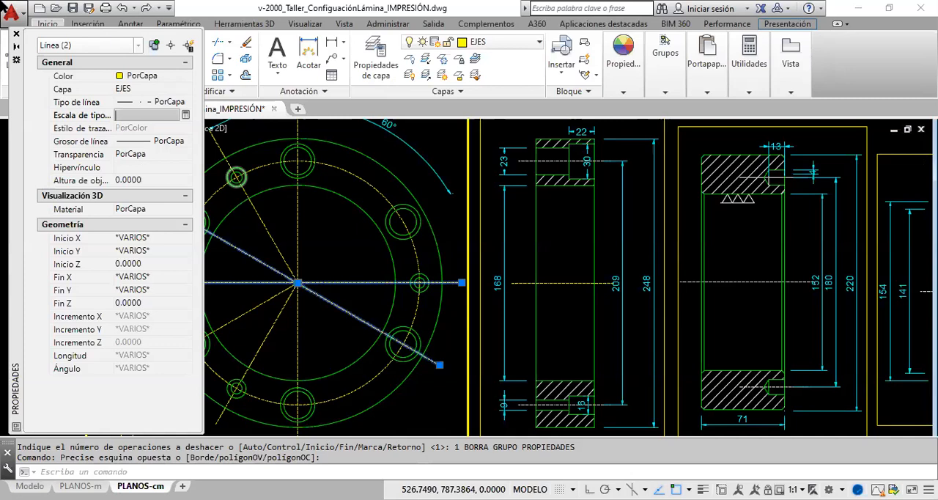
{"action": "type", "text": "0.0001"}
{"action": "key", "text": "Return"}
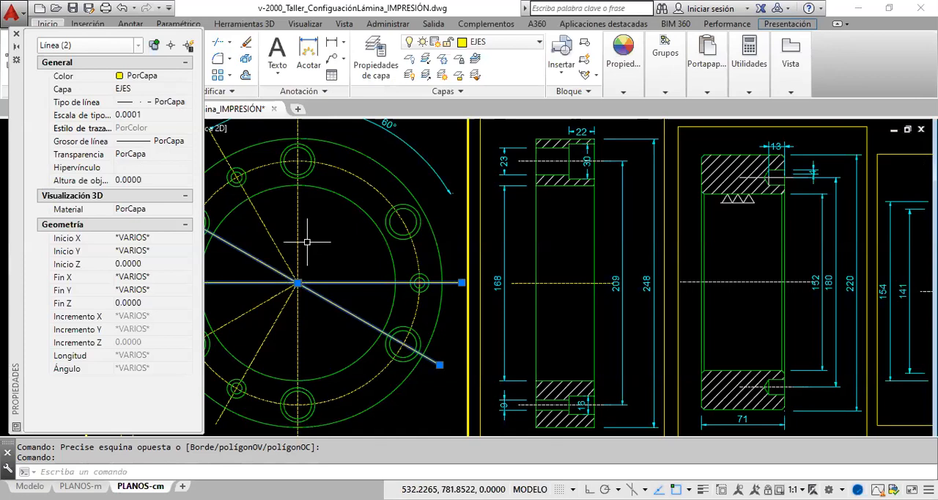
- Set the line type scale of the two selected axes to 20
{"action": "left_click", "coordinate": [158, 115]}
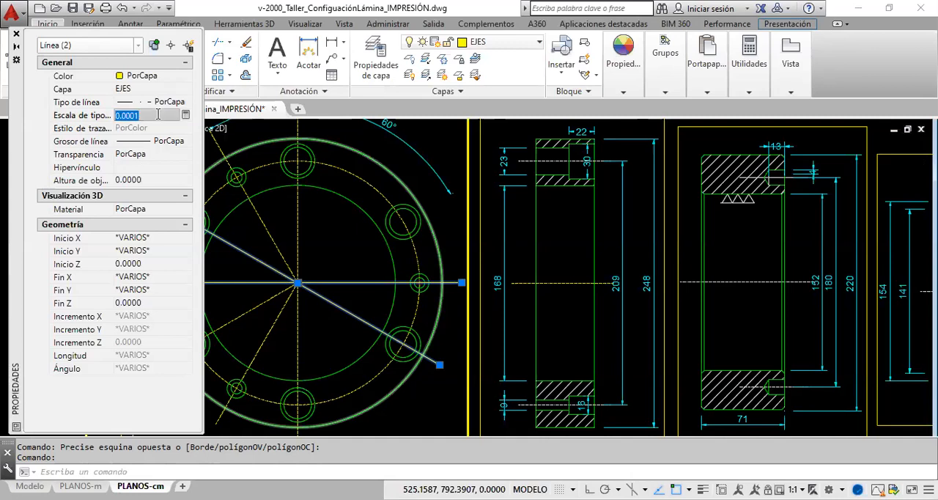
{"action": "key", "text": "BackSpace"}
{"action": "type", "text": "20"}
{"action": "key", "text": "Return"}
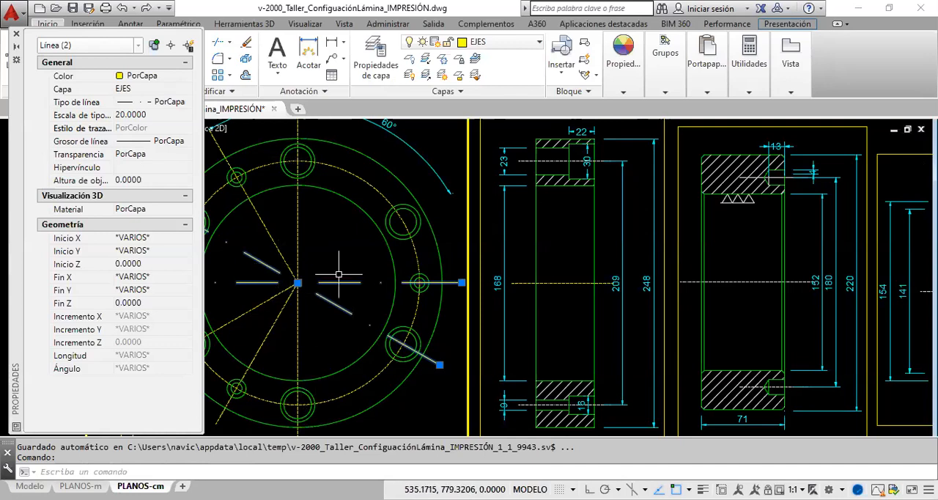
- Set the line type scale of the horizontal and long diagonal axes to 5 and close their properties
{"action": "left_click", "coordinate": [126, 115]}
{"action": "key", "text": "Left"}
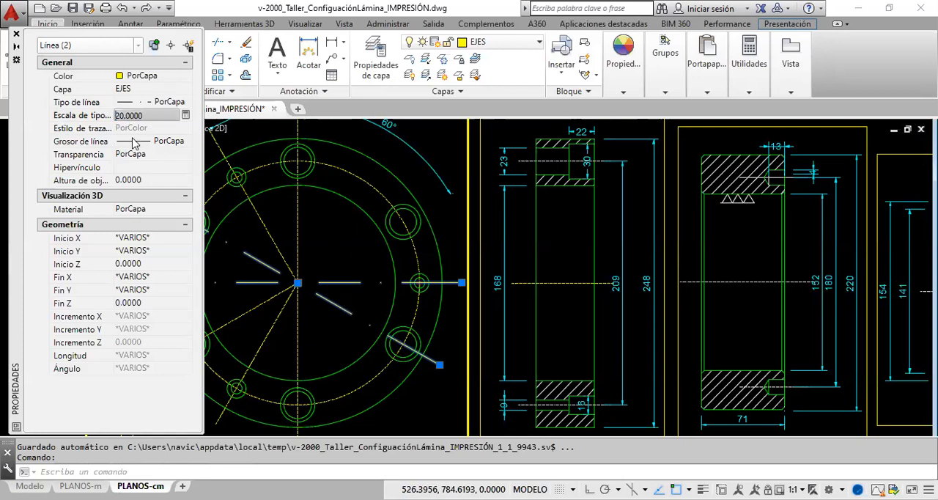
{"action": "key", "text": "Delete"}
{"action": "type", "text": "5"}
{"action": "key", "text": "Return"}
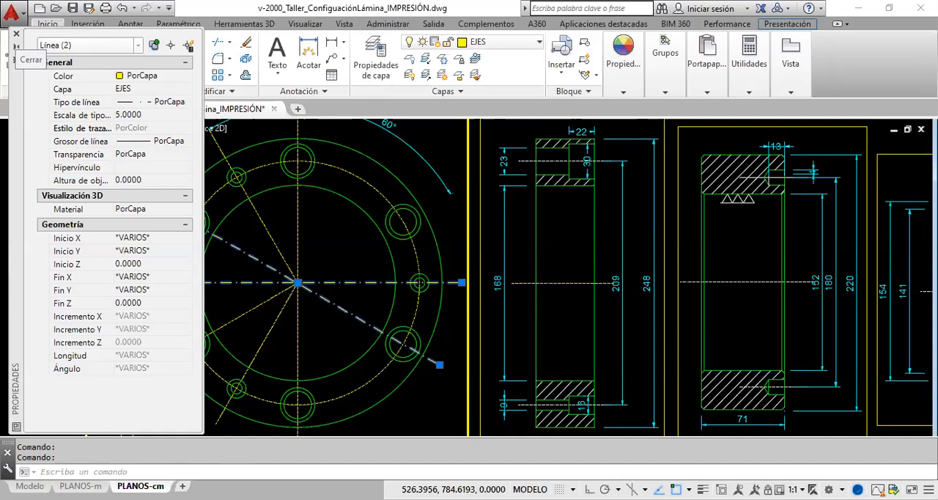
{"action": "left_click", "coordinate": [17, 35]}
- Match the front view's bolt circle, vertical axis and remaining diagonal axes to its horizontal axis and return to paper space
{"action": "left_click", "coordinate": [625, 94]}
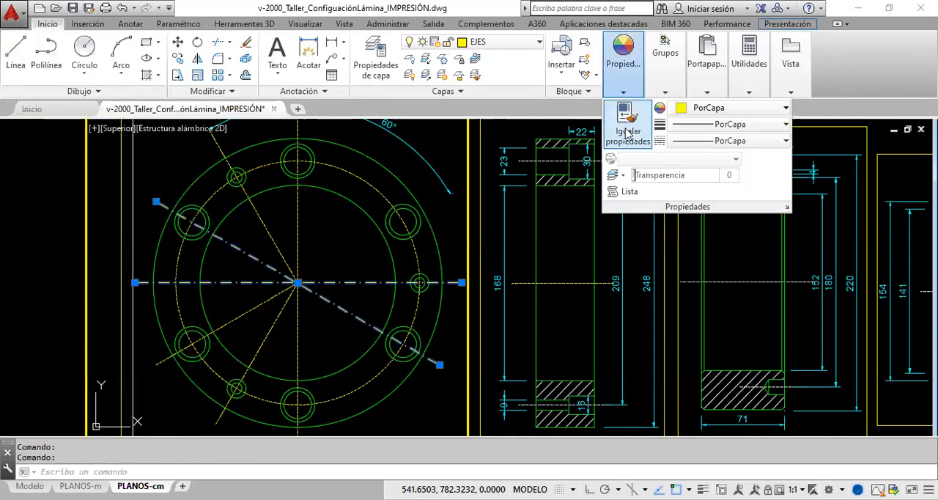
{"action": "left_click", "coordinate": [625, 138]}
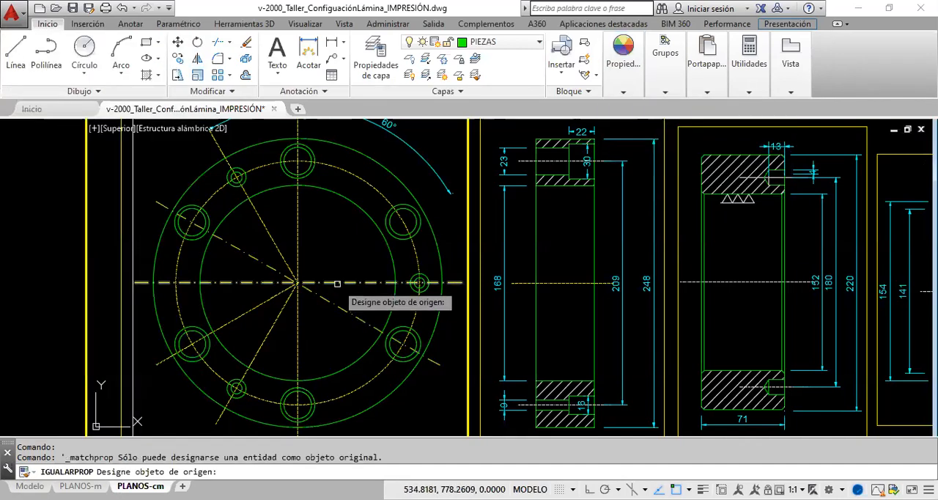
{"action": "left_click", "coordinate": [335, 282]}
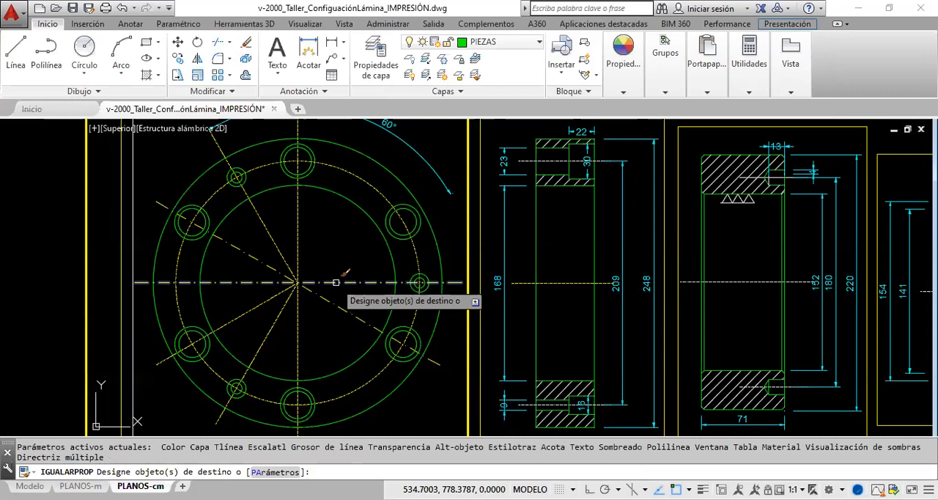
{"action": "left_click", "coordinate": [368, 184]}
{"action": "left_click", "coordinate": [310, 235]}
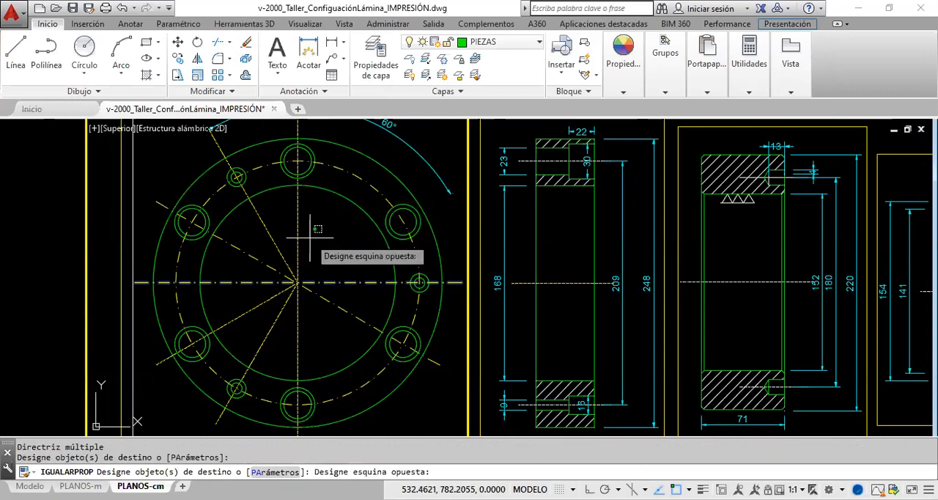
{"action": "left_click", "coordinate": [264, 235]}
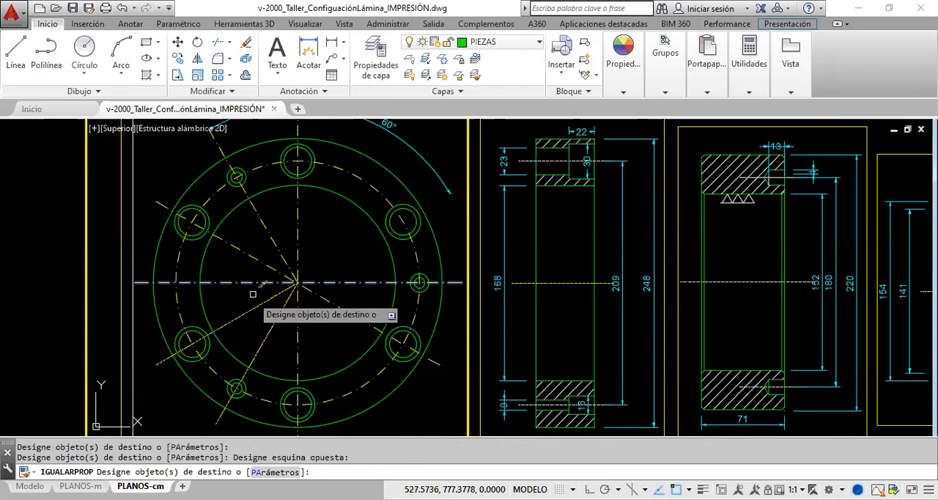
{"action": "left_click", "coordinate": [279, 336]}
{"action": "left_click", "coordinate": [264, 304]}
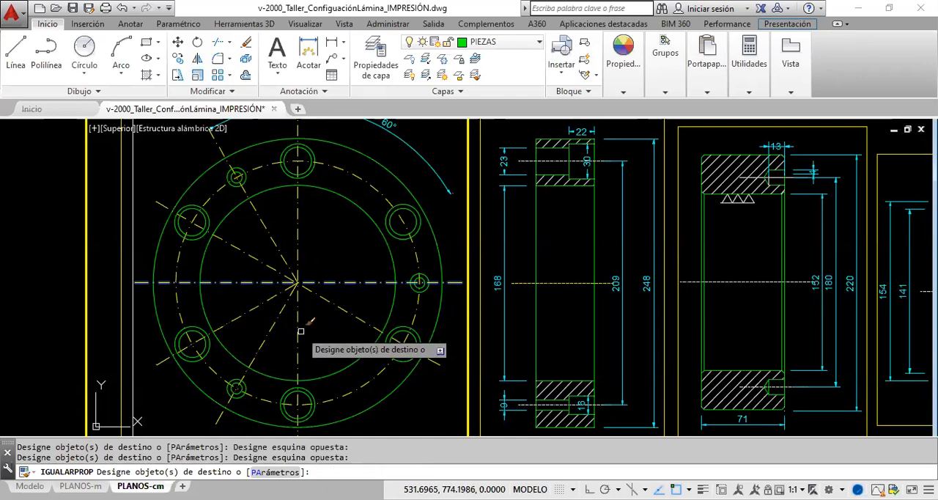
{"action": "key", "text": "Escape"}
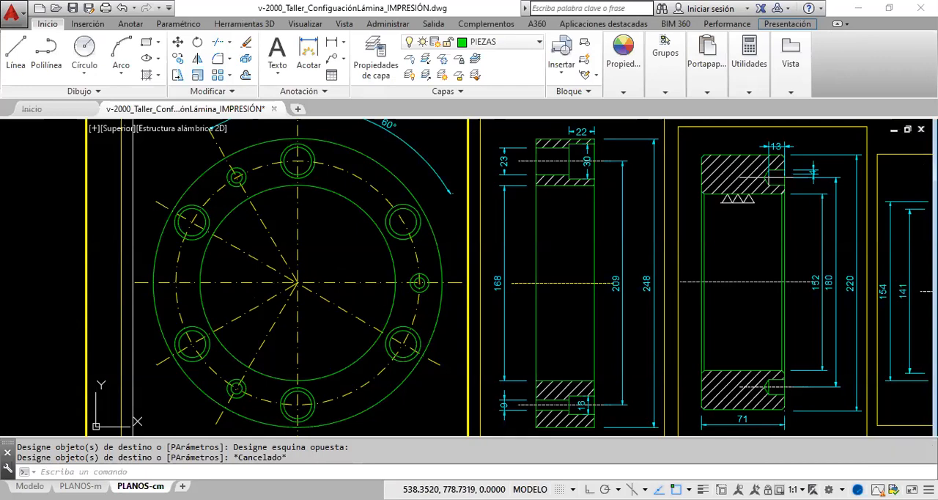
{"action": "left_click", "coordinate": [529, 489]}
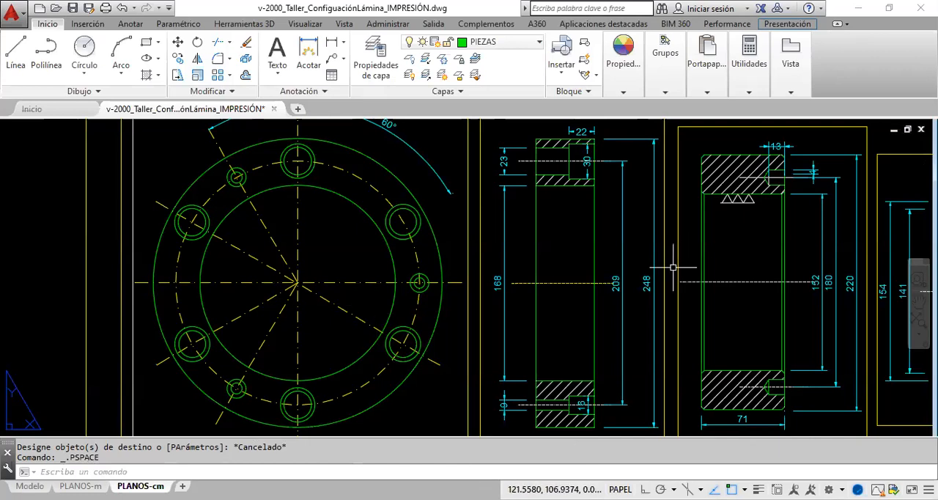
{"action": "left_click", "coordinate": [554, 232]}
{"action": "left_click", "coordinate": [554, 232]}
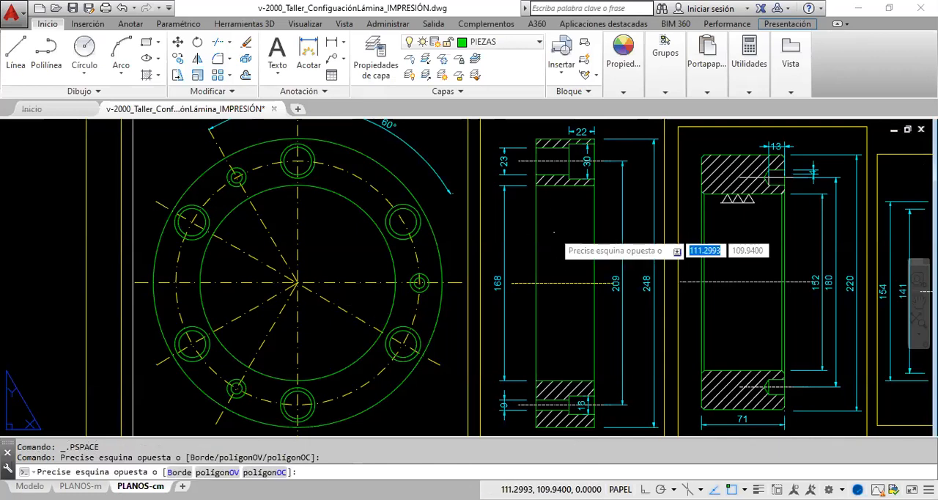
{"action": "double_click", "coordinate": [566, 253]}
{"action": "left_click", "coordinate": [573, 292]}
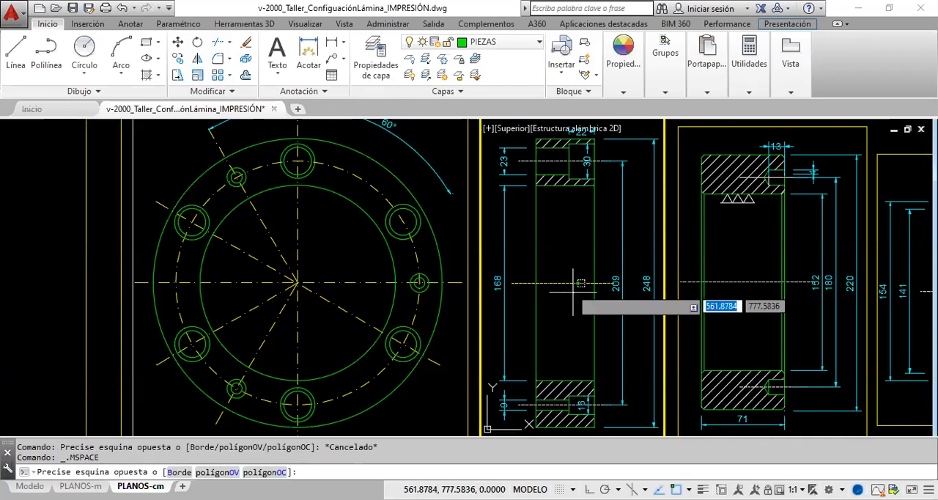
{"action": "left_click", "coordinate": [554, 271]}
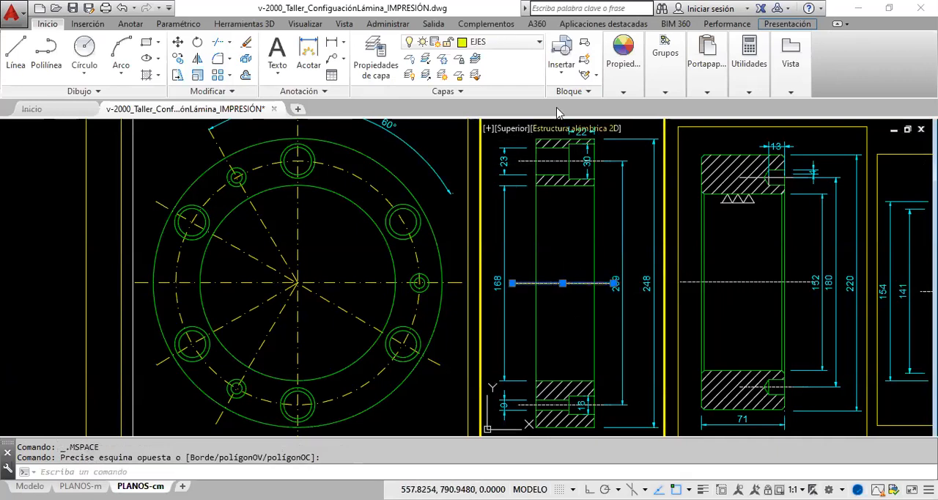
{"action": "left_click", "coordinate": [622, 92]}
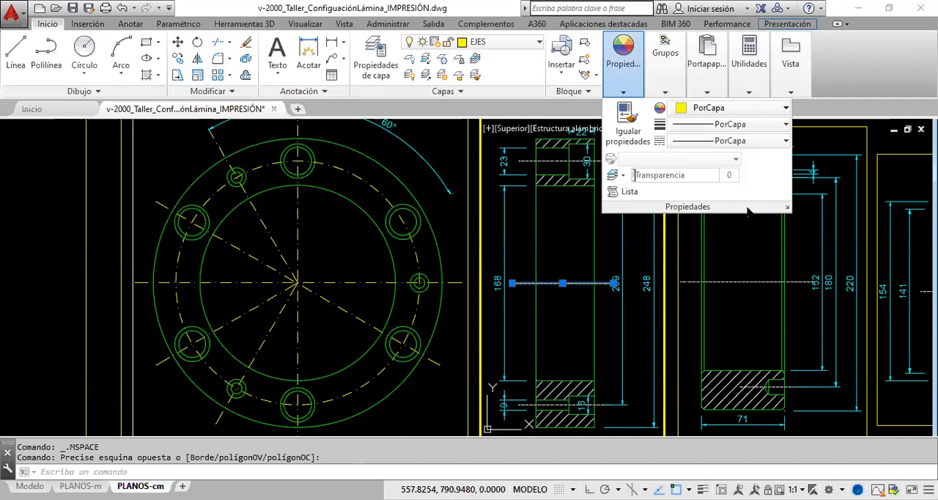
{"action": "key", "text": "Escape"}
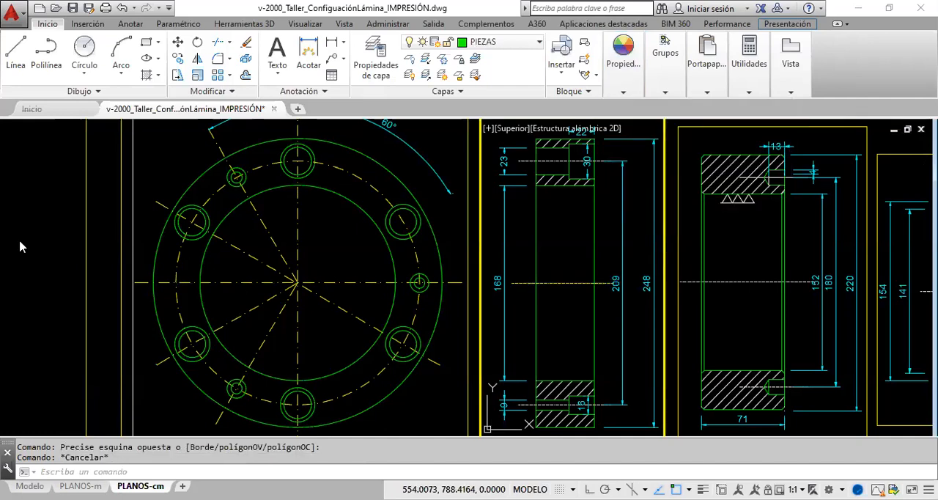
{"action": "left_click", "coordinate": [530, 490]}
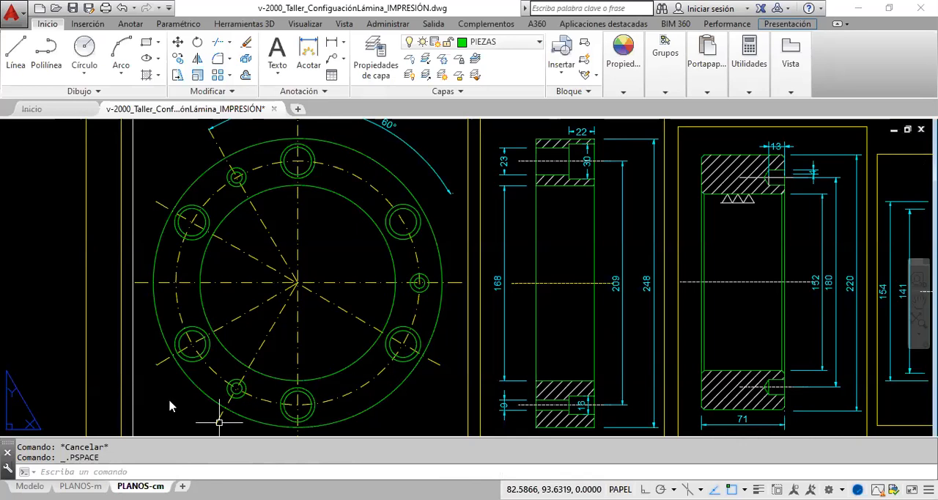
- In model space, match the central axes of the three section views to the properties of the front view's horizontal axis
{"action": "left_click", "coordinate": [30, 486]}
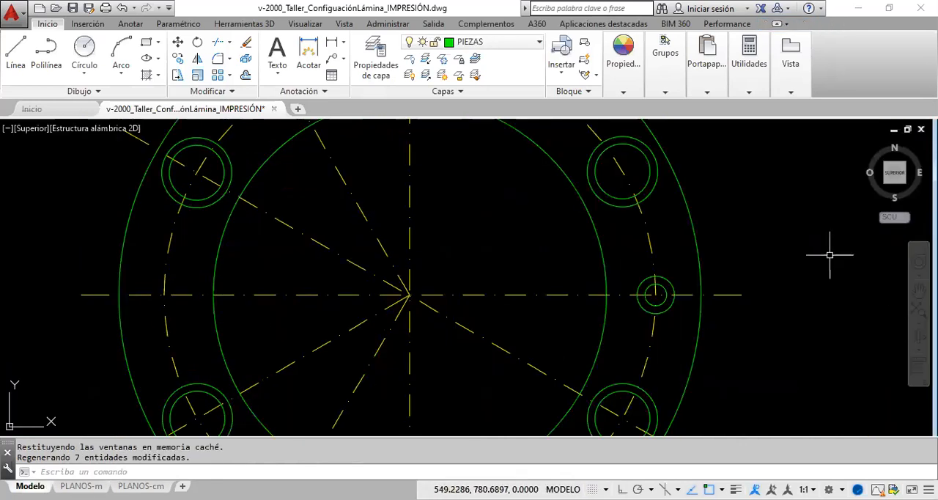
{"action": "left_click", "coordinate": [918, 291]}
{"action": "scroll", "coordinate": [660, 282], "scroll_direction": "down", "scroll_amount": 8}
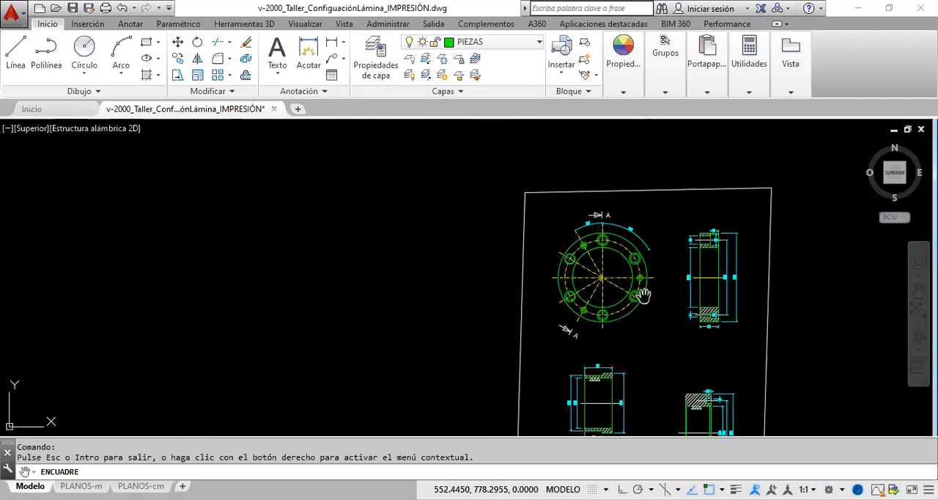
{"action": "left_click_drag", "start_coordinate": [644, 279], "coordinate": [476, 245]}
{"action": "right_click", "coordinate": [478, 271]}
{"action": "left_click", "coordinate": [481, 276]}
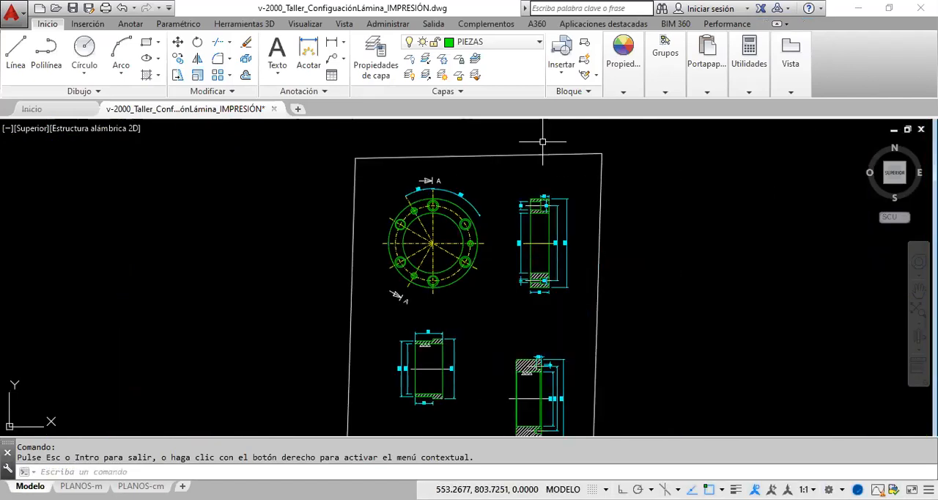
{"action": "left_click", "coordinate": [621, 92]}
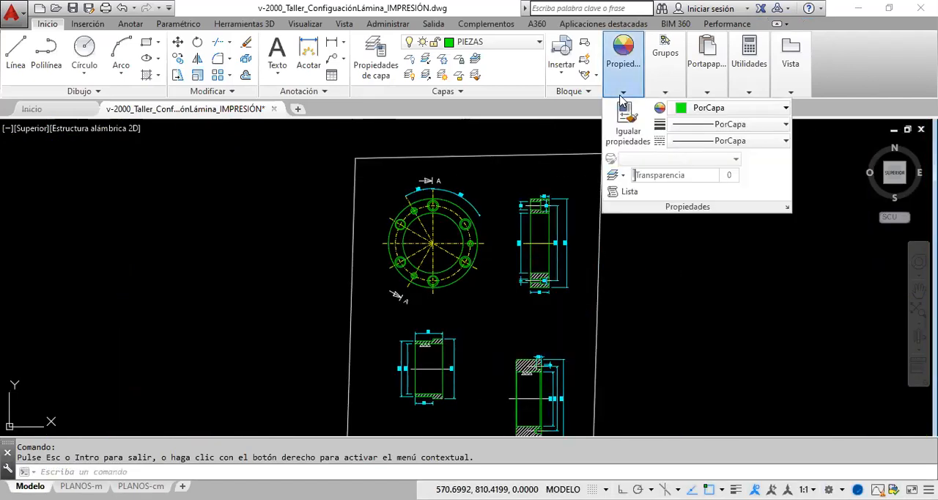
{"action": "left_click", "coordinate": [617, 139]}
{"action": "left_click", "coordinate": [448, 244]}
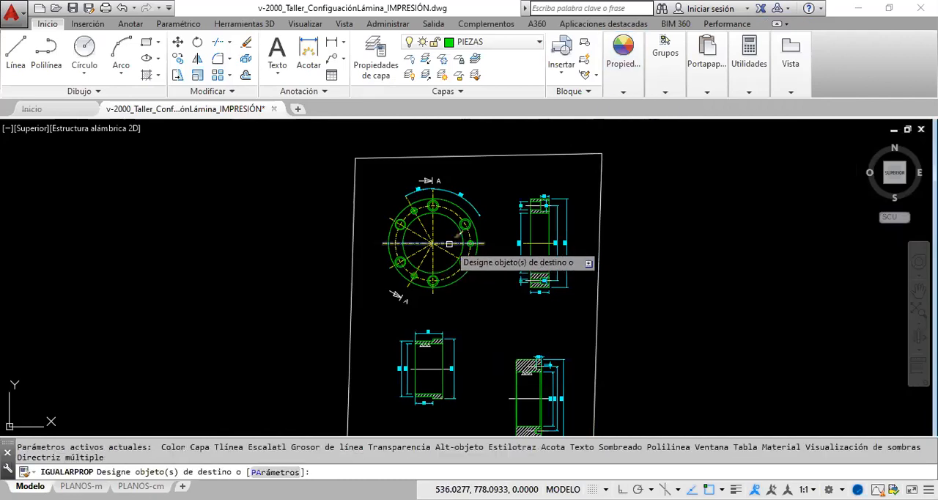
{"action": "left_click", "coordinate": [540, 240]}
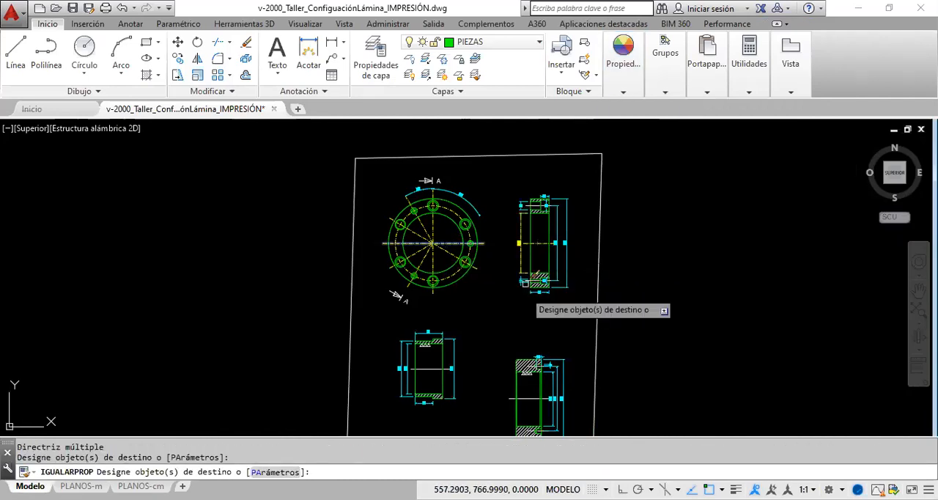
{"action": "left_click", "coordinate": [432, 368]}
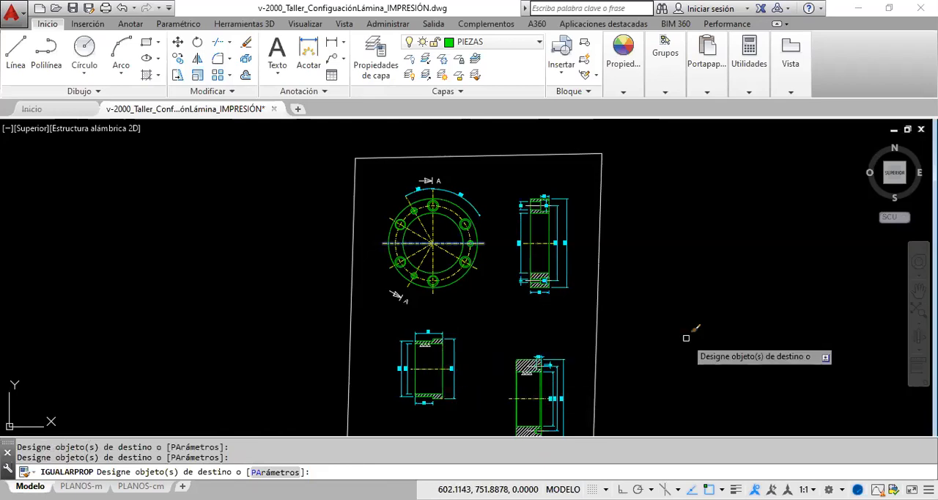
{"action": "key", "text": "Return"}
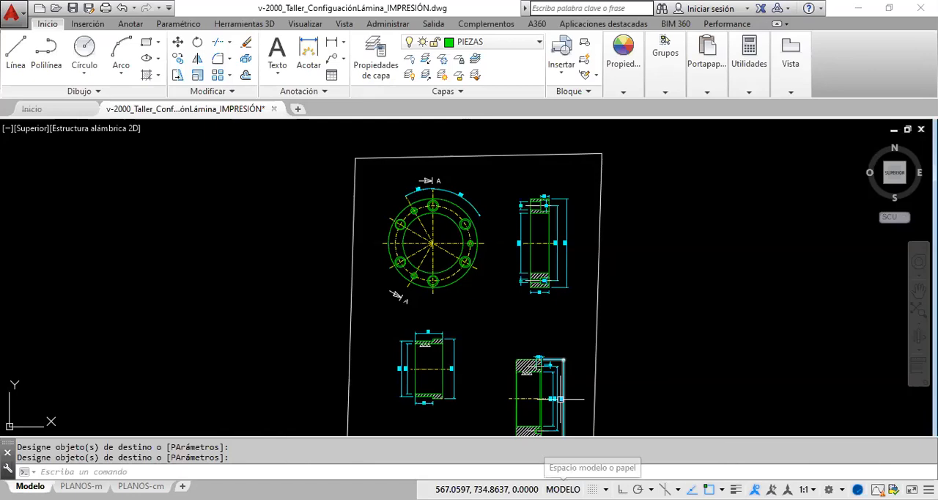
- Return to the PLANOS-cm layout and examine the line pattern of the front view's axes up close in paper space
{"action": "left_click", "coordinate": [168, 460]}
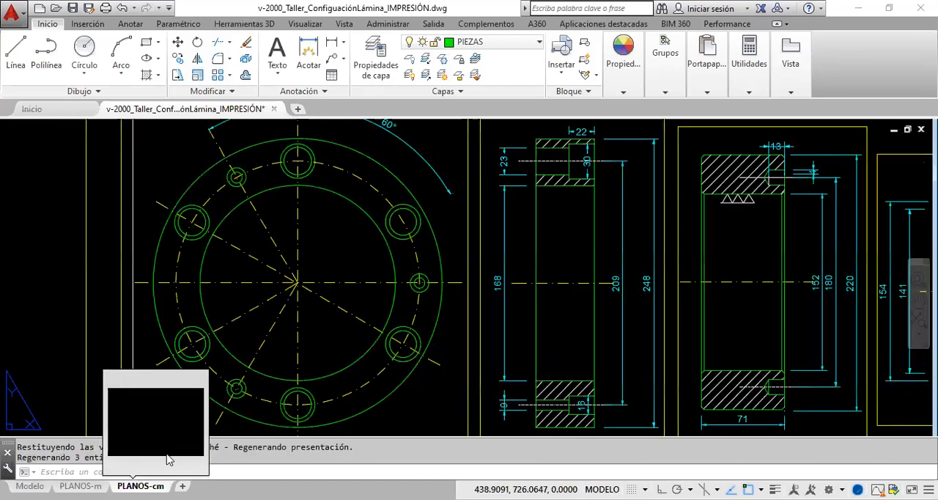
{"action": "double_click", "coordinate": [334, 359]}
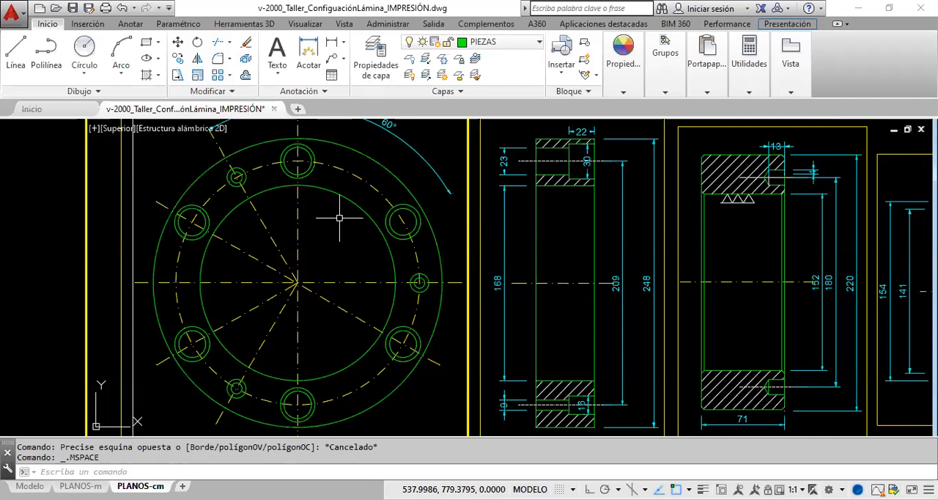
{"action": "double_click", "coordinate": [32, 287]}
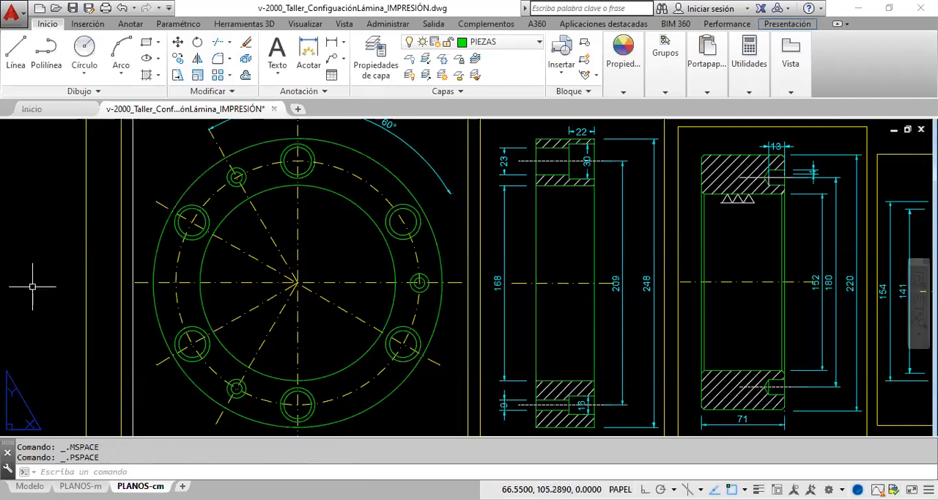
{"action": "scroll", "coordinate": [32, 286], "scroll_direction": "down", "scroll_amount": 2}
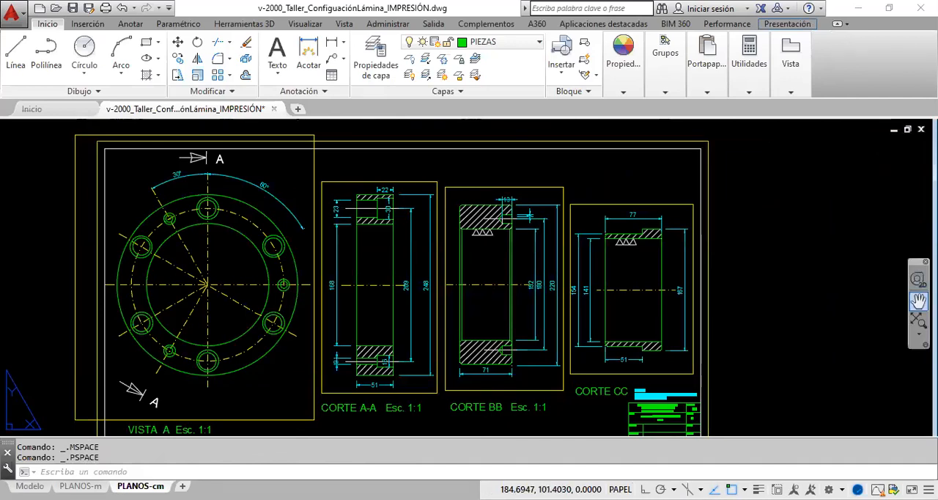
{"action": "left_click", "coordinate": [918, 301]}
{"action": "left_click_drag", "start_coordinate": [203, 310], "coordinate": [303, 307]}
{"action": "scroll", "coordinate": [240, 310], "scroll_direction": "up", "scroll_amount": 4}
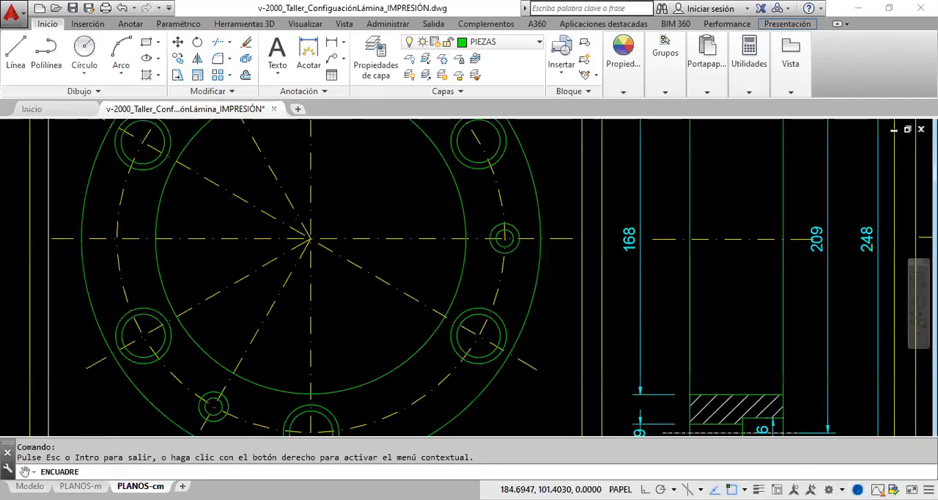
{"action": "scroll", "coordinate": [177, 309], "scroll_direction": "up", "scroll_amount": 2}
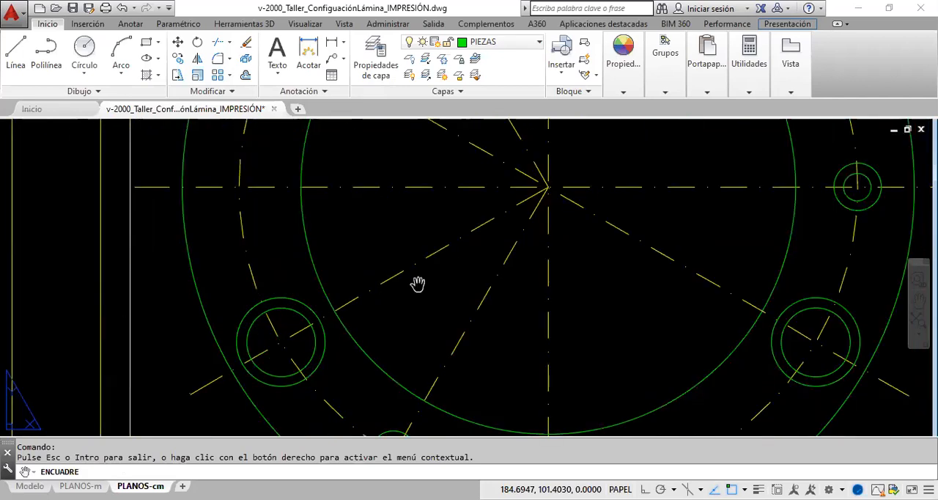
{"action": "scroll", "coordinate": [417, 283], "scroll_direction": "down", "scroll_amount": 2}
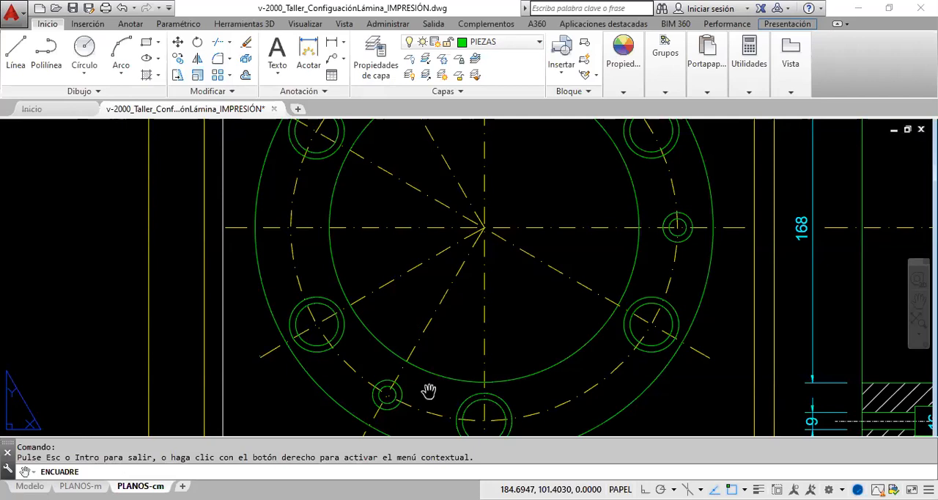
- Examine the axes of the section views, the title block and the lower part of the front view on the sheet
{"action": "left_click_drag", "start_coordinate": [429, 390], "coordinate": [342, 391]}
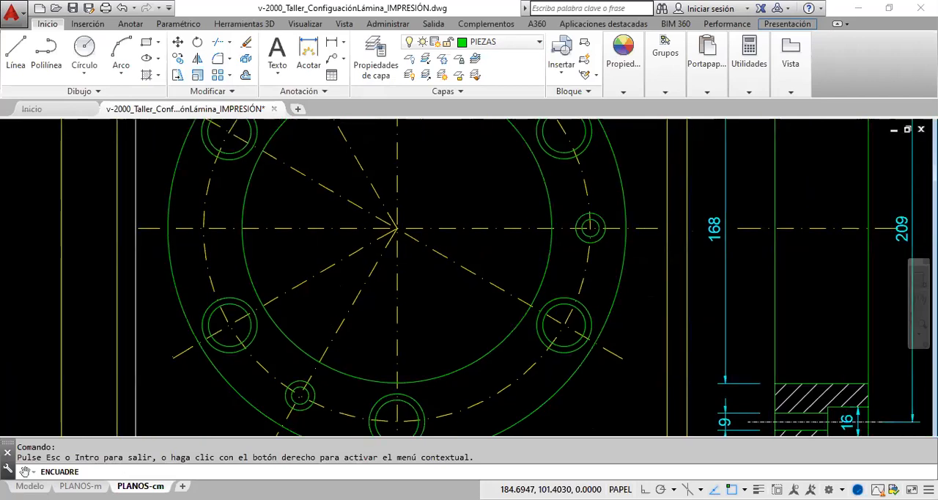
{"action": "mouse_move", "coordinate": [662, 267]}
{"action": "left_mouse_down"}
{"action": "mouse_move", "coordinate": [284, 302]}
{"action": "mouse_move", "coordinate": [698, 271]}
{"action": "mouse_move", "coordinate": [412, 270]}
{"action": "left_mouse_up"}
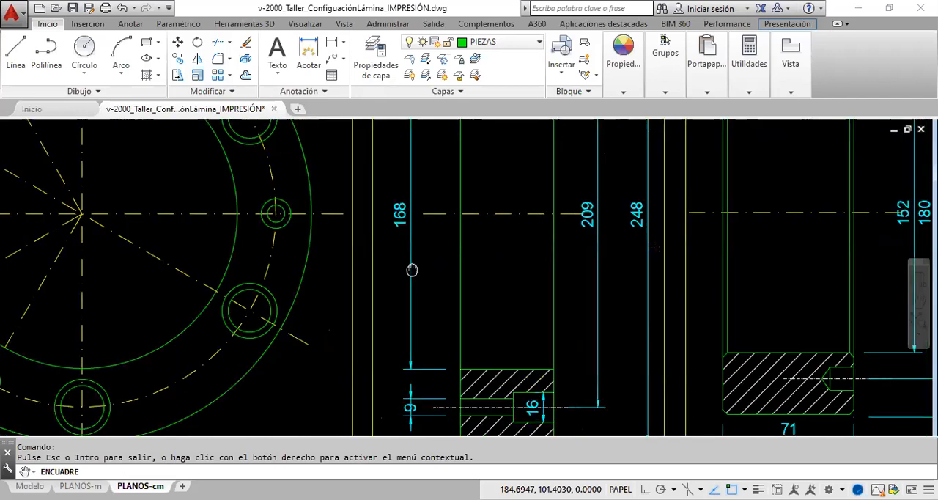
{"action": "mouse_move", "coordinate": [429, 391]}
{"action": "left_mouse_down"}
{"action": "mouse_move", "coordinate": [545, 316]}
{"action": "mouse_move", "coordinate": [430, 167]}
{"action": "left_mouse_up"}
{"action": "middle_click_drag", "start_coordinate": [930, 278], "coordinate": [601, 196]}
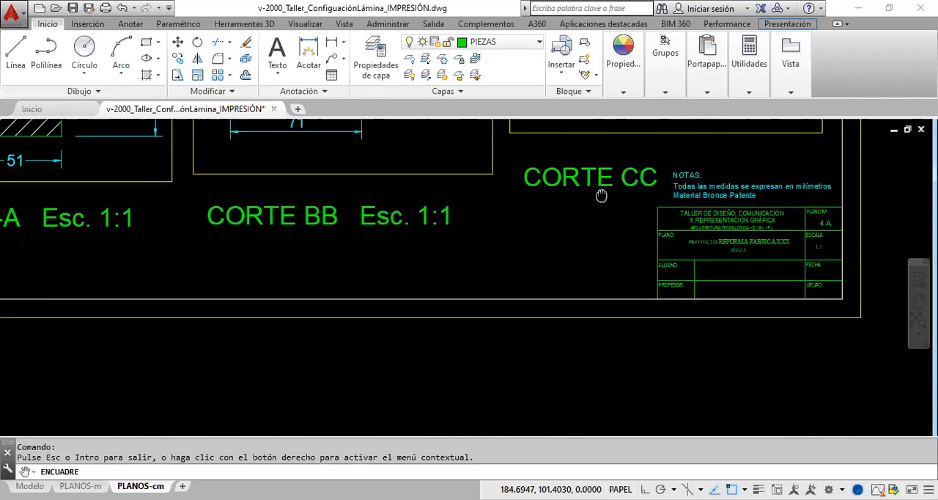
{"action": "left_click_drag", "start_coordinate": [601, 196], "coordinate": [582, 235]}
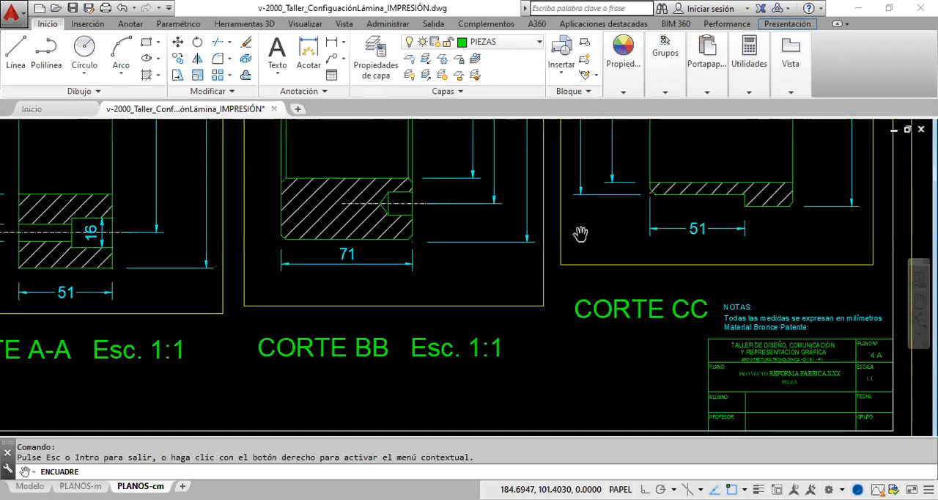
{"action": "middle_click_drag", "start_coordinate": [580, 235], "coordinate": [568, 299]}
{"action": "mouse_move", "coordinate": [568, 298]}
{"action": "left_mouse_down"}
{"action": "mouse_move", "coordinate": [676, 220]}
{"action": "mouse_move", "coordinate": [705, 131]}
{"action": "left_mouse_up"}
{"action": "left_click_drag", "start_coordinate": [650, 265], "coordinate": [378, 252]}
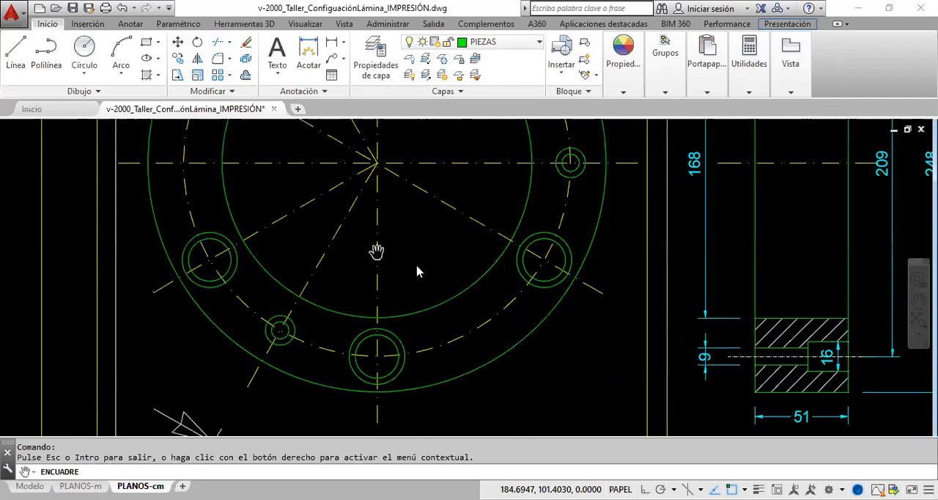
{"action": "right_click", "coordinate": [378, 253]}
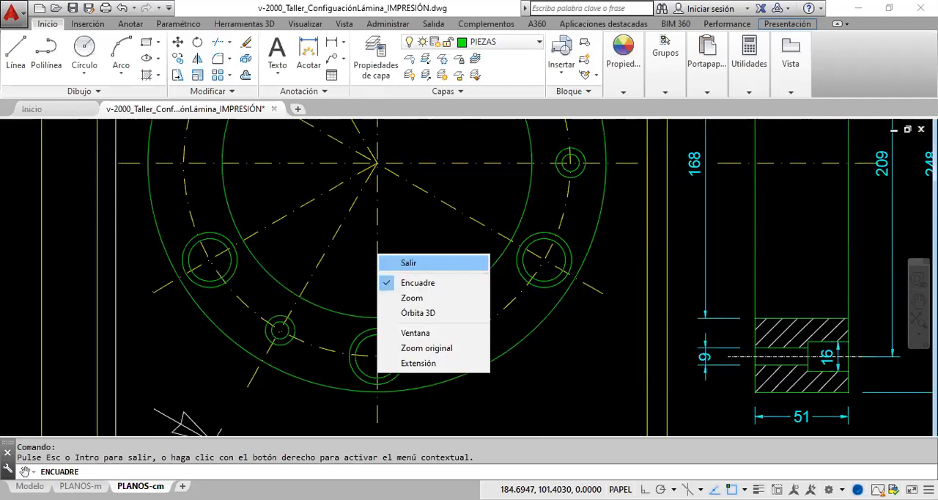